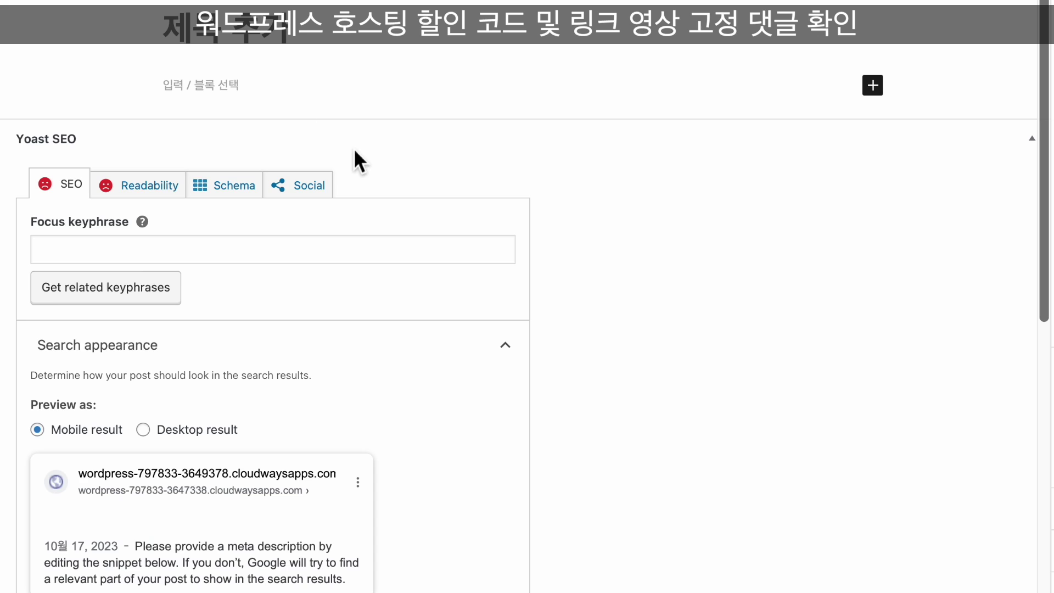
Step: Look through the post's Yoast SEO settings, from the focus keyphrase and search appearance fields to the SEO analysis section
scroll(354, 153, "down", 3)
scroll(355, 154, "up", 3)
scroll(354, 154, "down", 1)
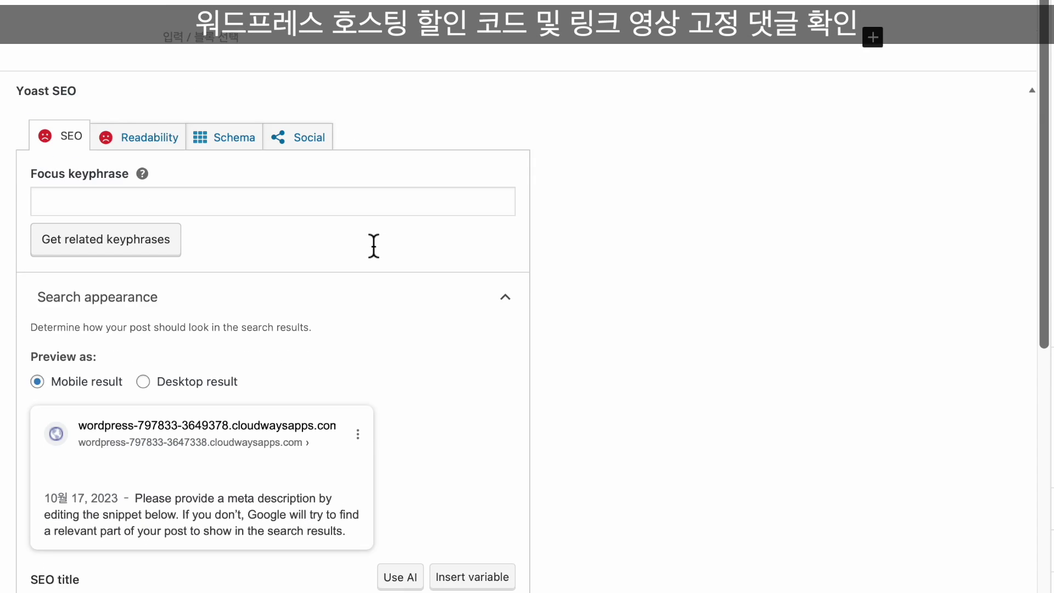
scroll(374, 246, "down", 10)
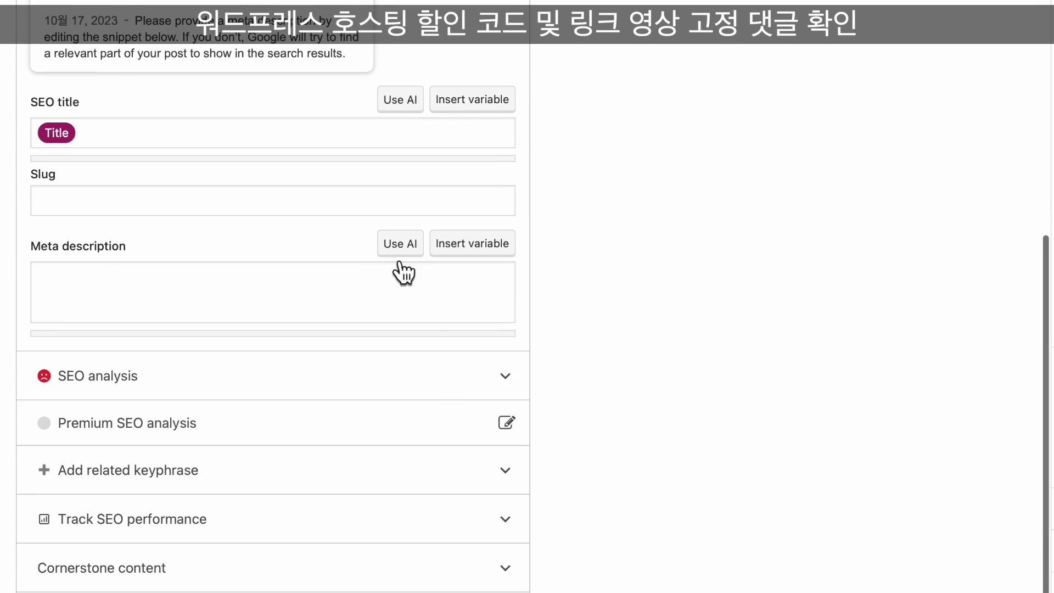
scroll(403, 272, "down", 1)
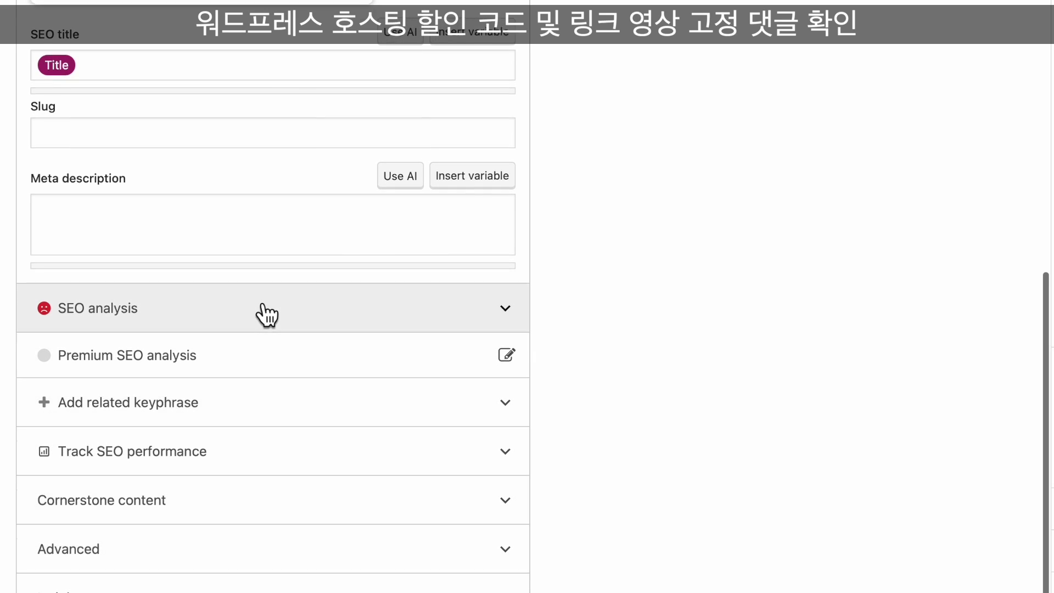
scroll(266, 313, "up", 10)
scroll(267, 313, "down", 10)
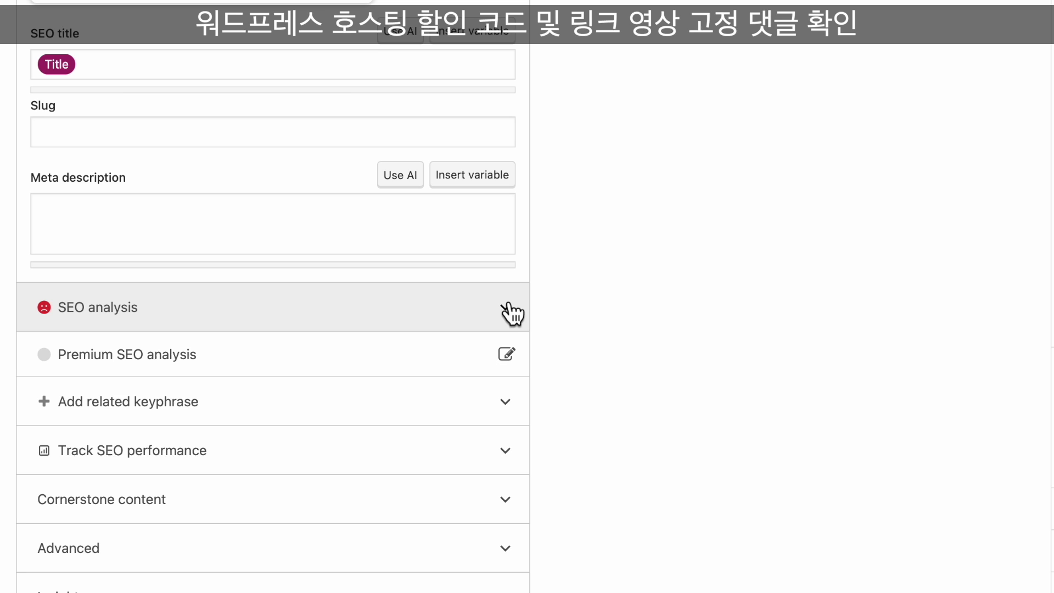
scroll(513, 314, "up", 5)
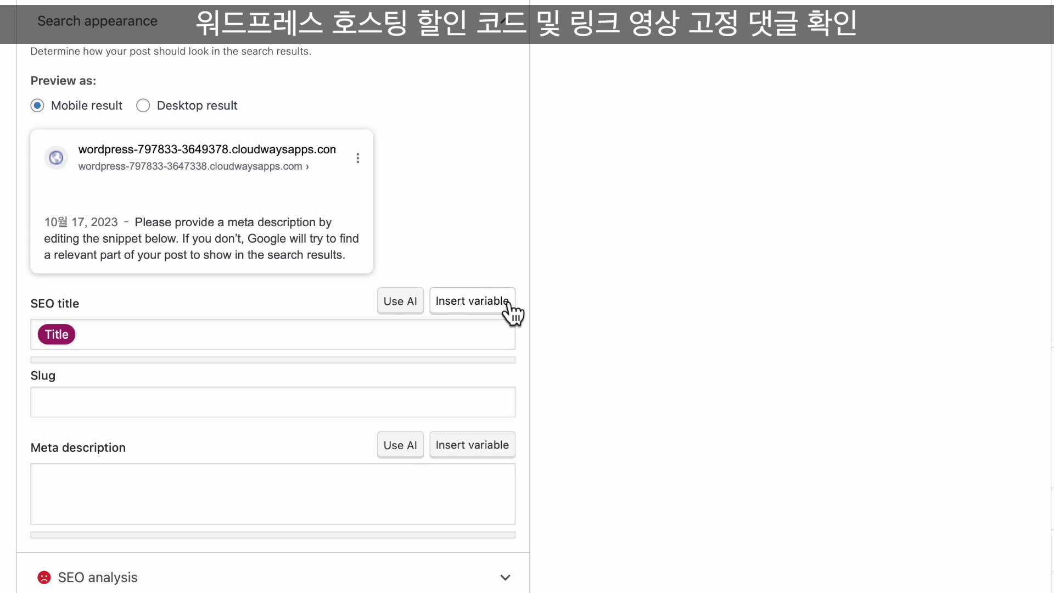
scroll(511, 313, "up", 6)
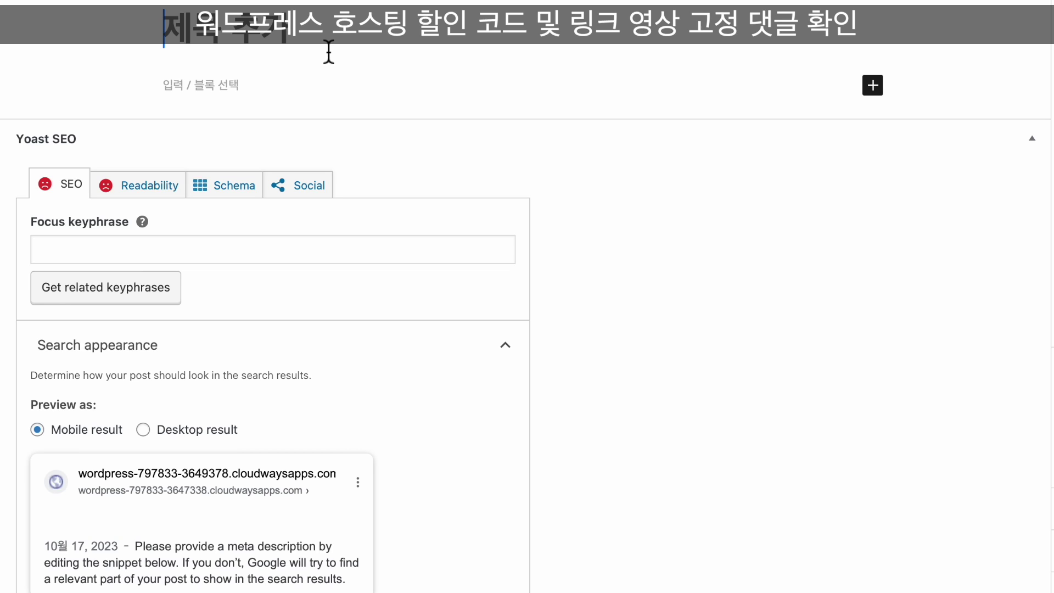
Step: Enter "워드프레스 호스팅 추천" as the post's focus keyphrase
scroll(339, 118, "down", 2)
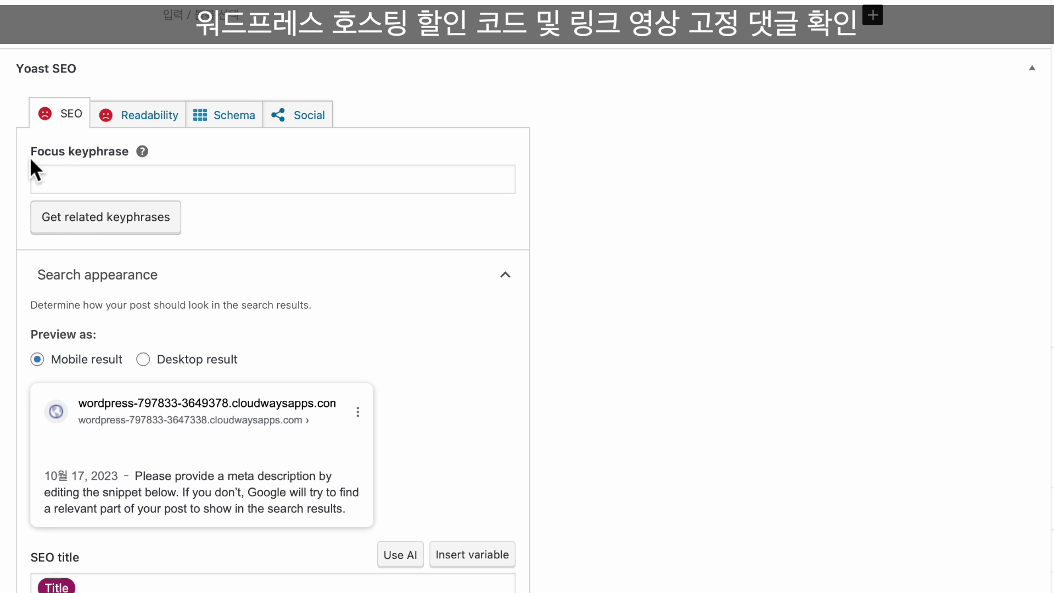
left_click(143, 177)
scroll(142, 177, "up", 2)
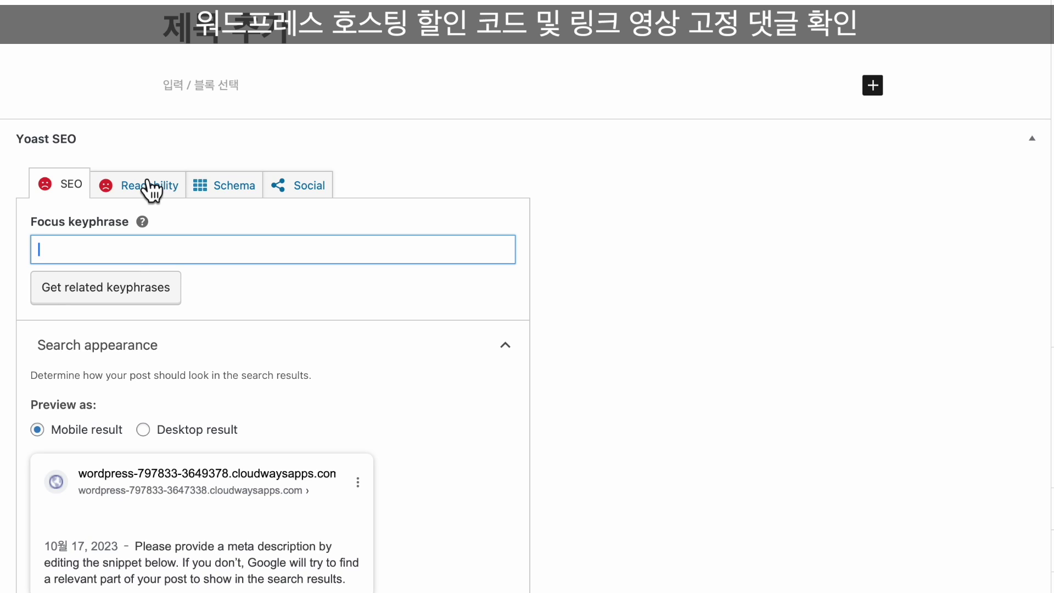
type("워드프레스 호스팅 추천")
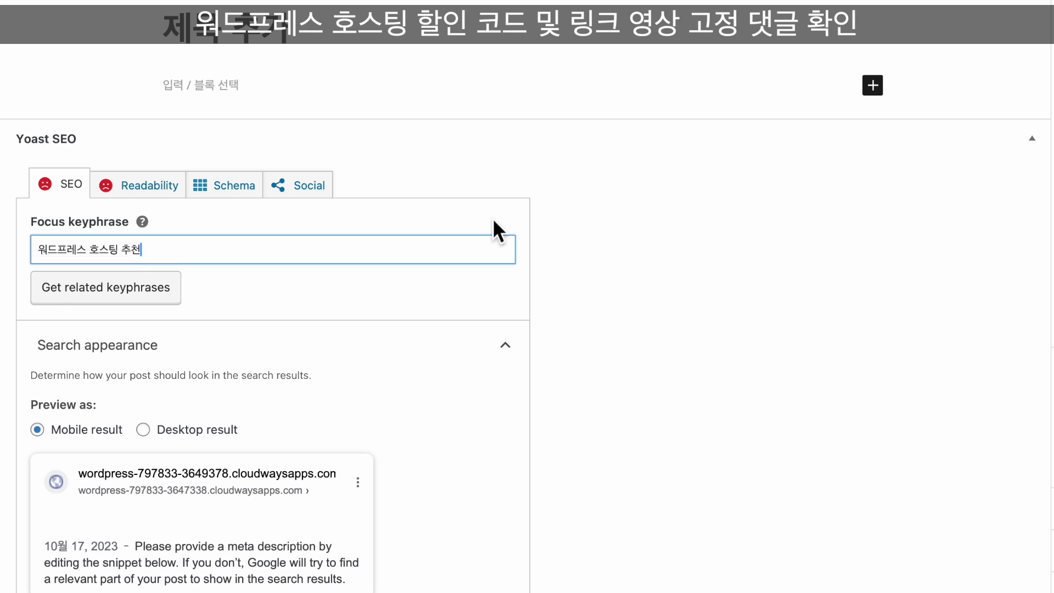
left_click_drag(174, 255, 23, 259)
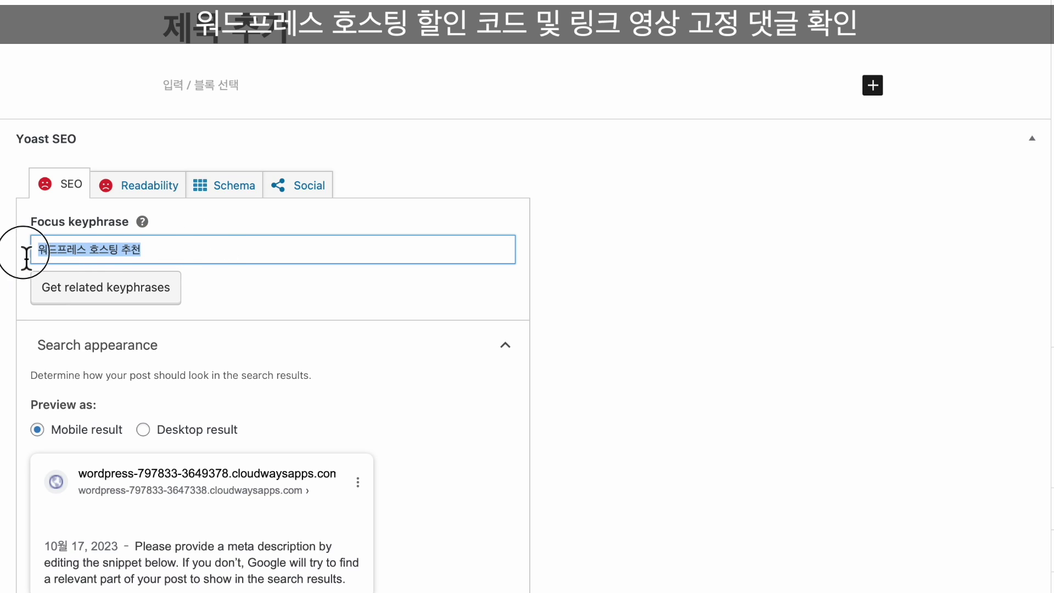
left_click(208, 257)
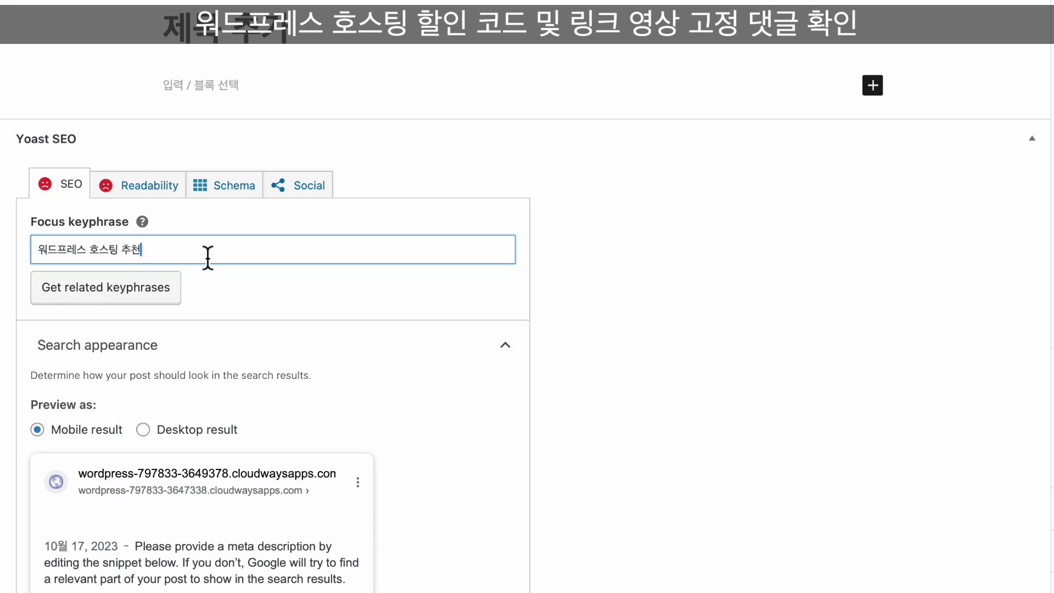
left_click_drag(34, 251, 157, 253)
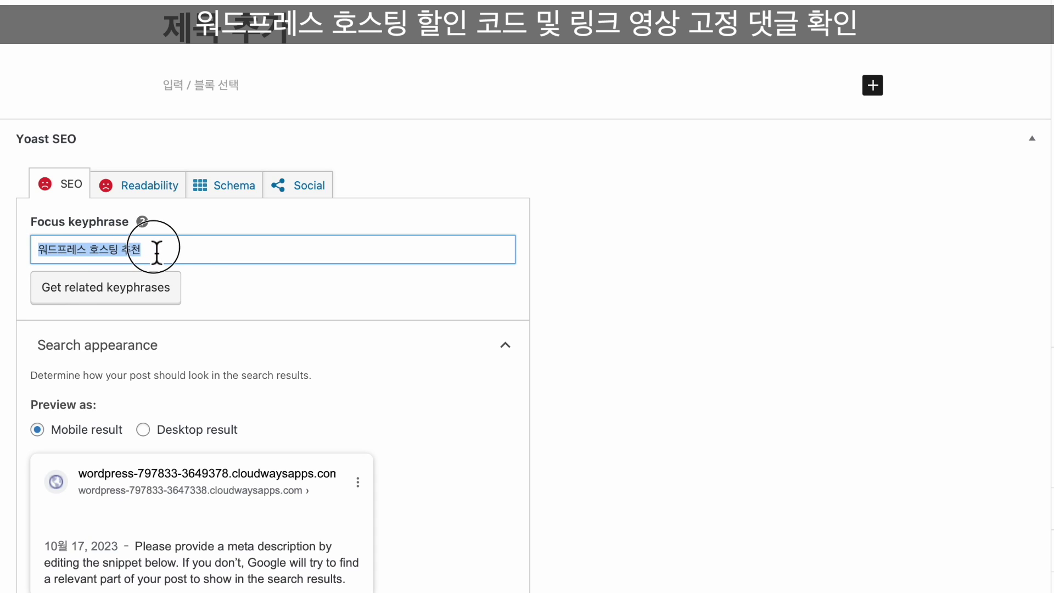
left_click(160, 253)
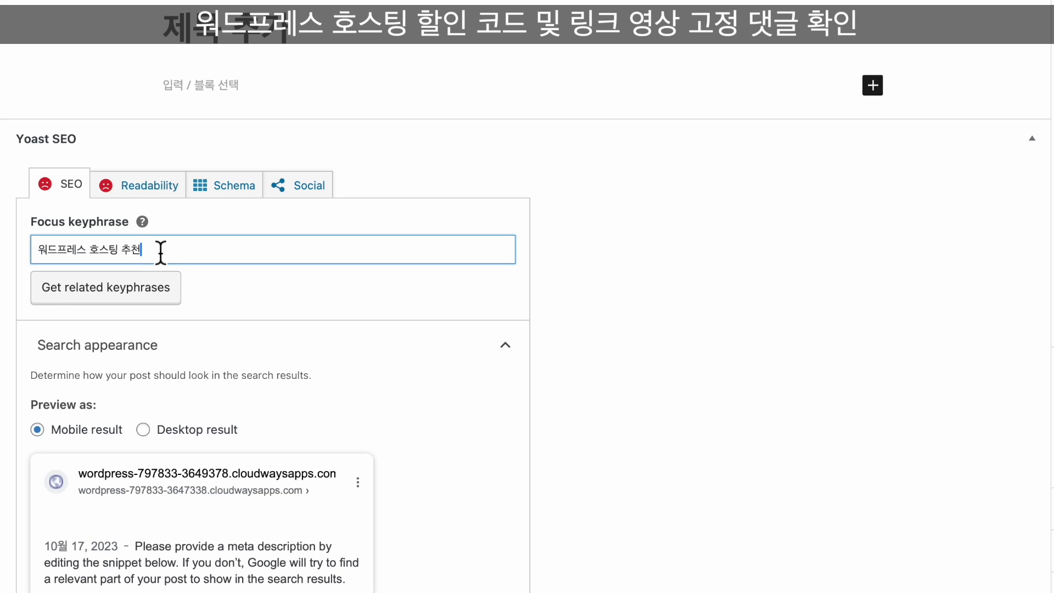
Step: Title the post "블로그 수익을 내려면 어떤 호스팅을 사용해야 할까?"
scroll(159, 250, "down", 5)
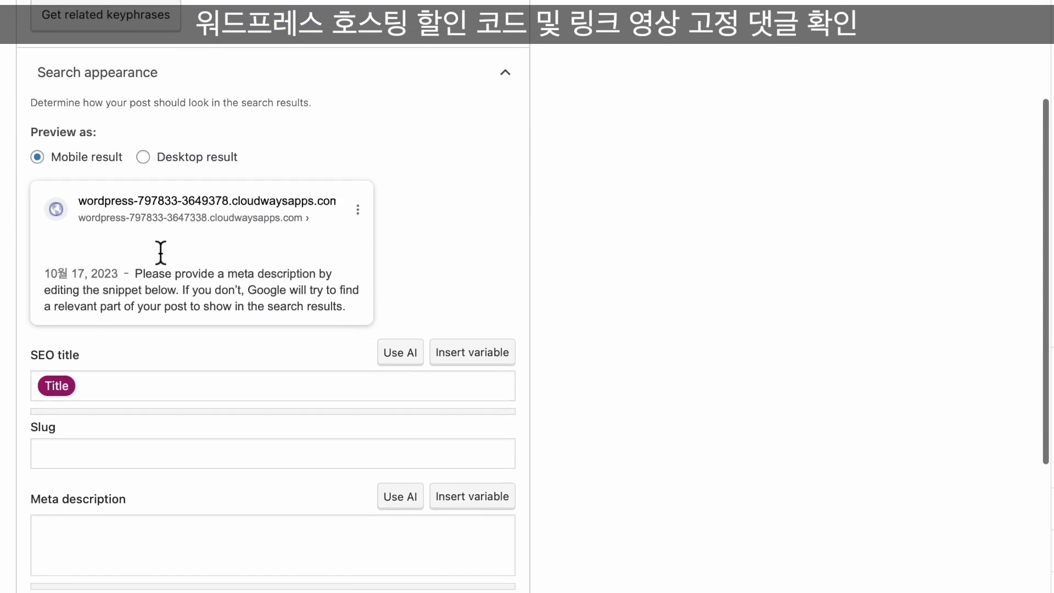
scroll(160, 251, "up", 5)
left_click(231, 25)
type("블로그 수익을 내려면 어떤 호스팅을 사용해야하")
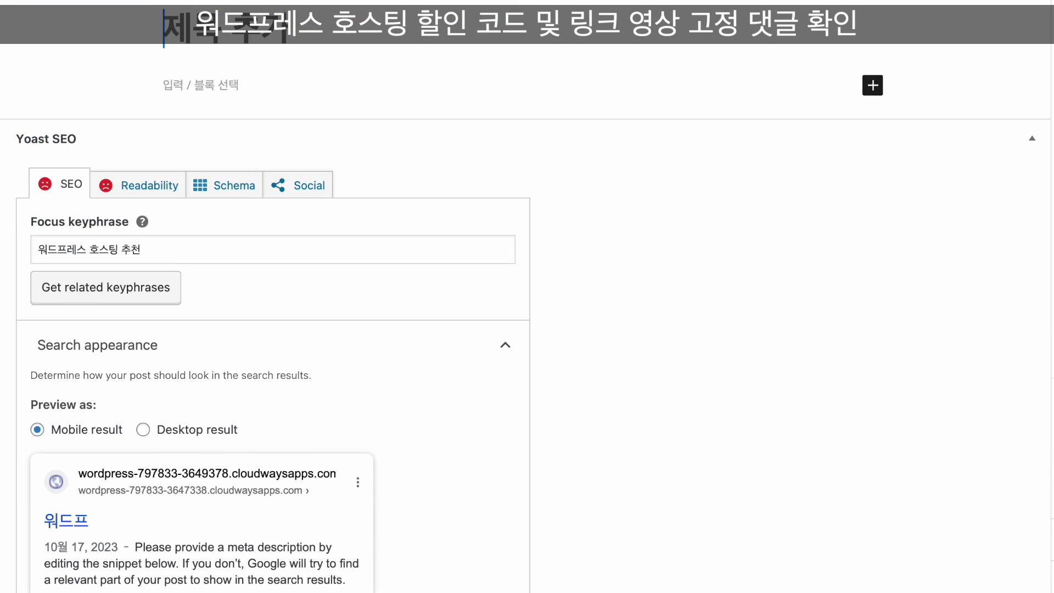
type("ㄹ까?")
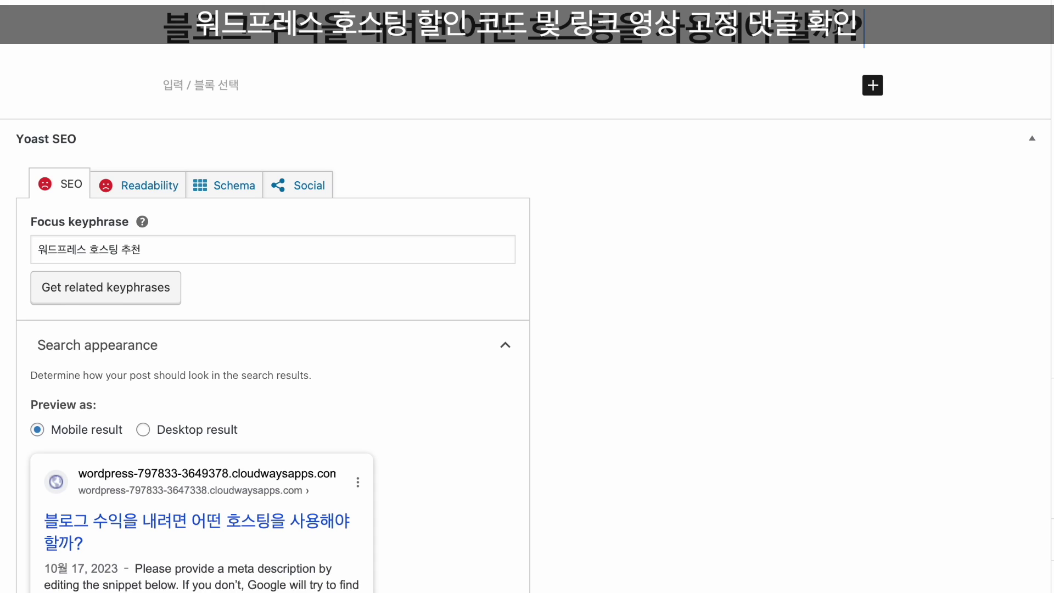
left_click_drag(163, 25, 814, 24)
left_click(814, 25)
Step: Review the SEO analysis results, focusing on the check for the keyphrase in the SEO title
scroll(526, 249, "down", 10)
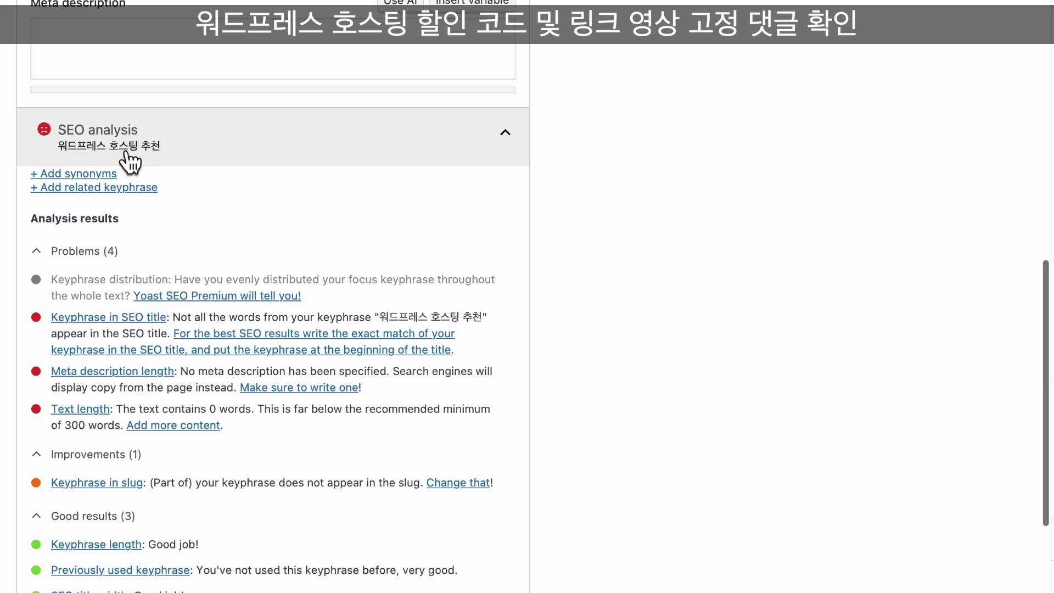
scroll(255, 235, "down", 1)
scroll(255, 235, "down", 3)
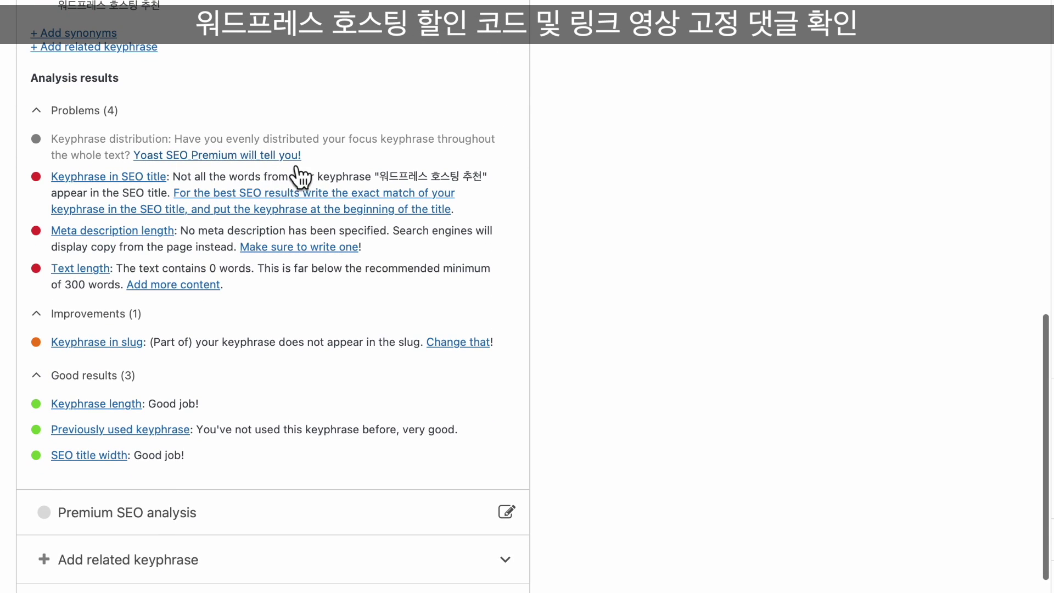
scroll(324, 188, "up", 1)
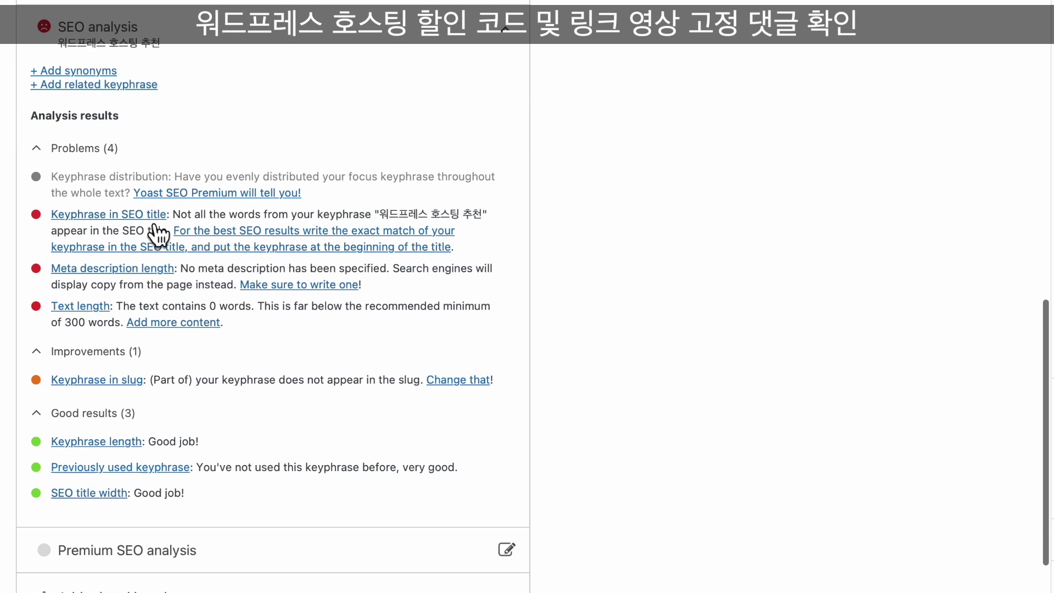
scroll(216, 223, "up", 10)
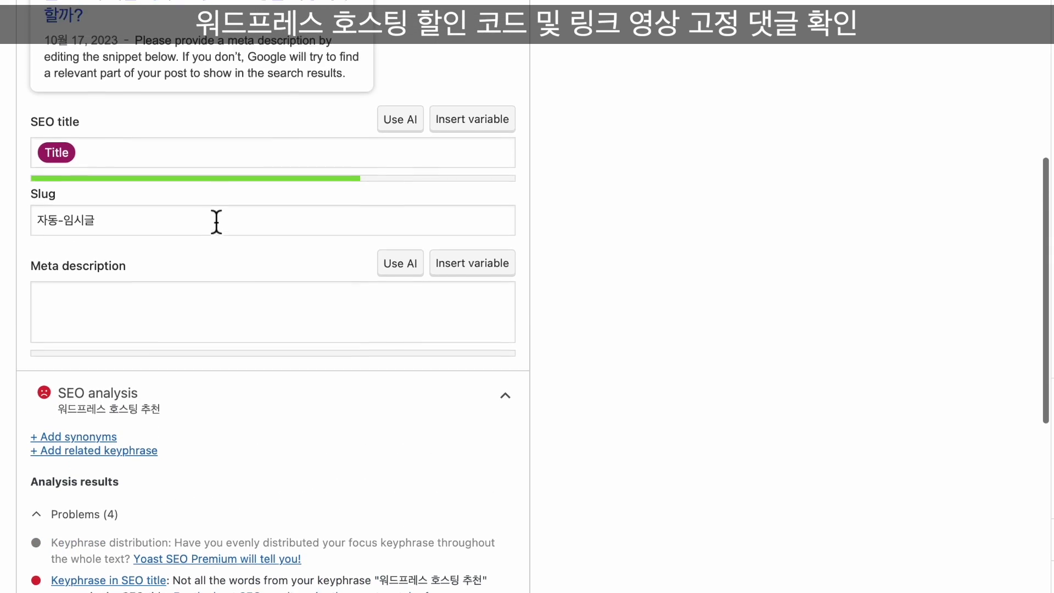
scroll(383, 223, "down", 10)
left_click(388, 220)
left_click_drag(388, 219, 485, 229)
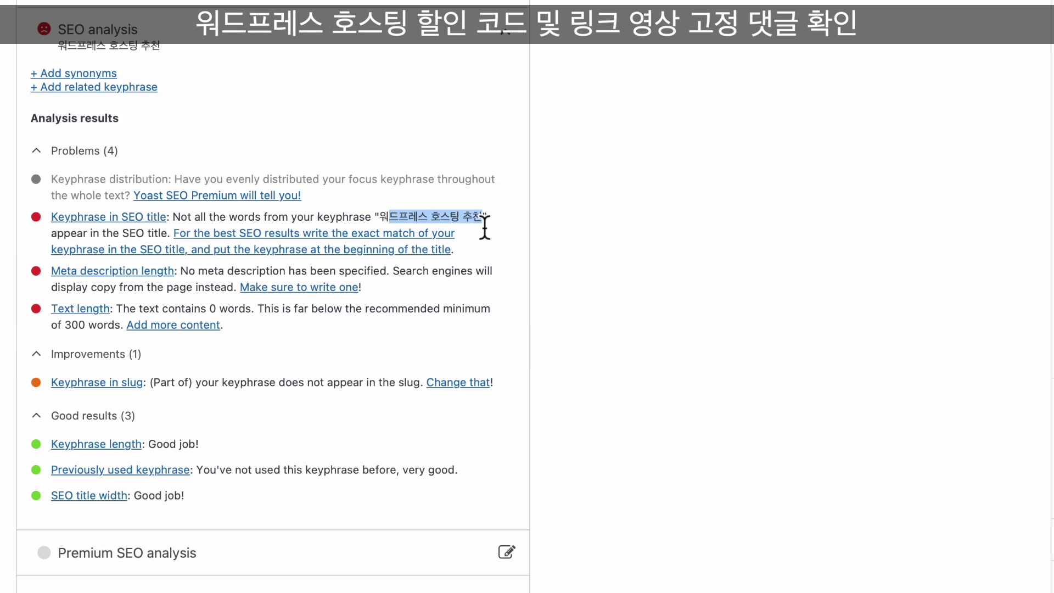
left_click_drag(380, 220, 487, 224)
left_click(487, 224)
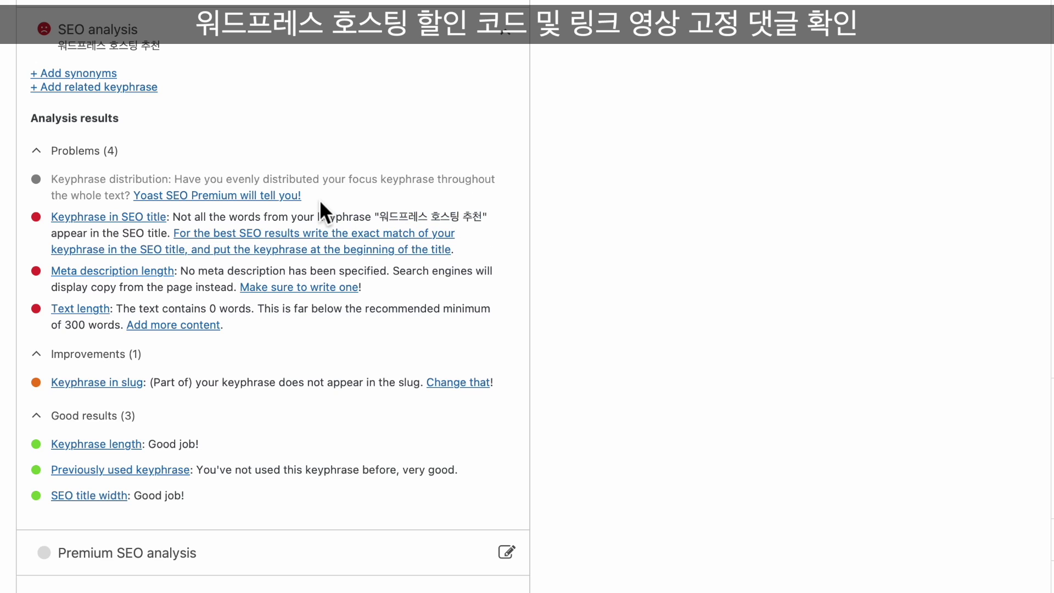
Step: Replace the post title with "워드프레스 호스팅 추천 클라우드웨이즈가 필수인 이유"
scroll(319, 200, "up", 15)
scroll(323, 212, "down", 2)
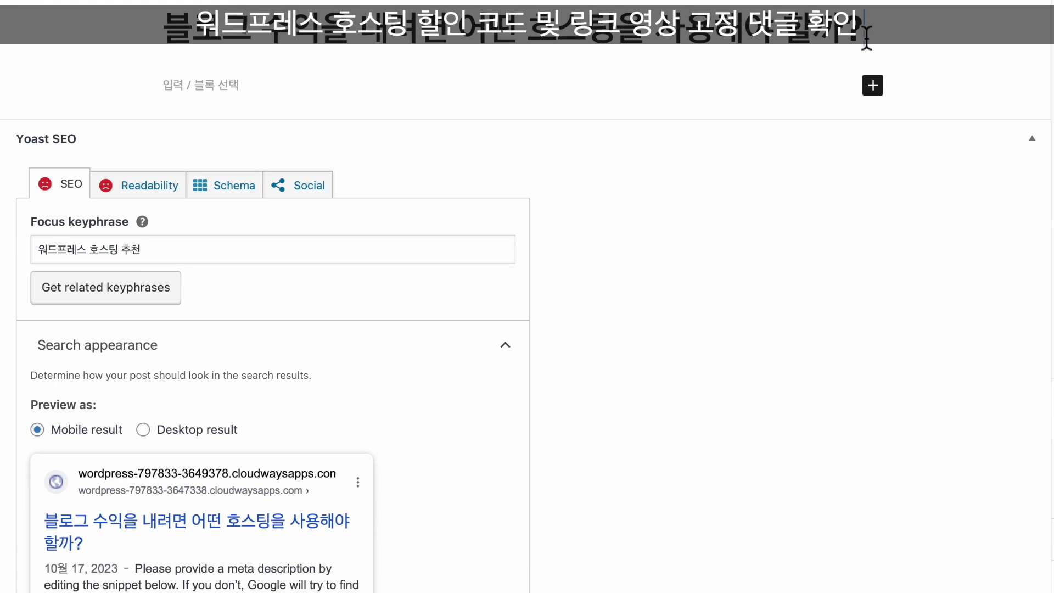
left_click_drag(866, 30, 164, 30)
type("워드프레스 호스티 추천 클라우드웨이즈가 필수인 이유")
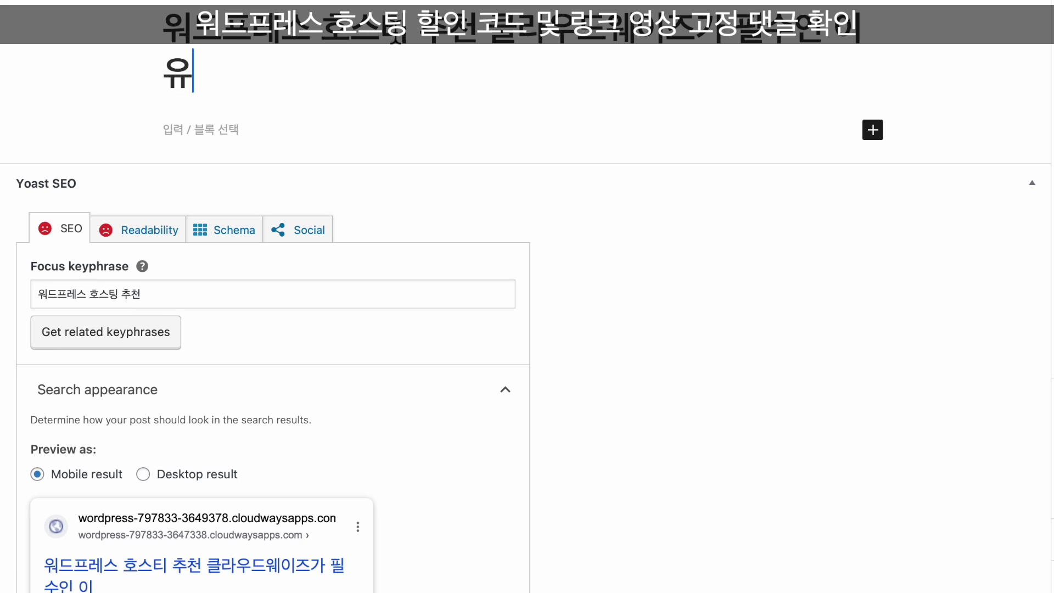
left_click(406, 24)
key("BackSpace")
type("팅")
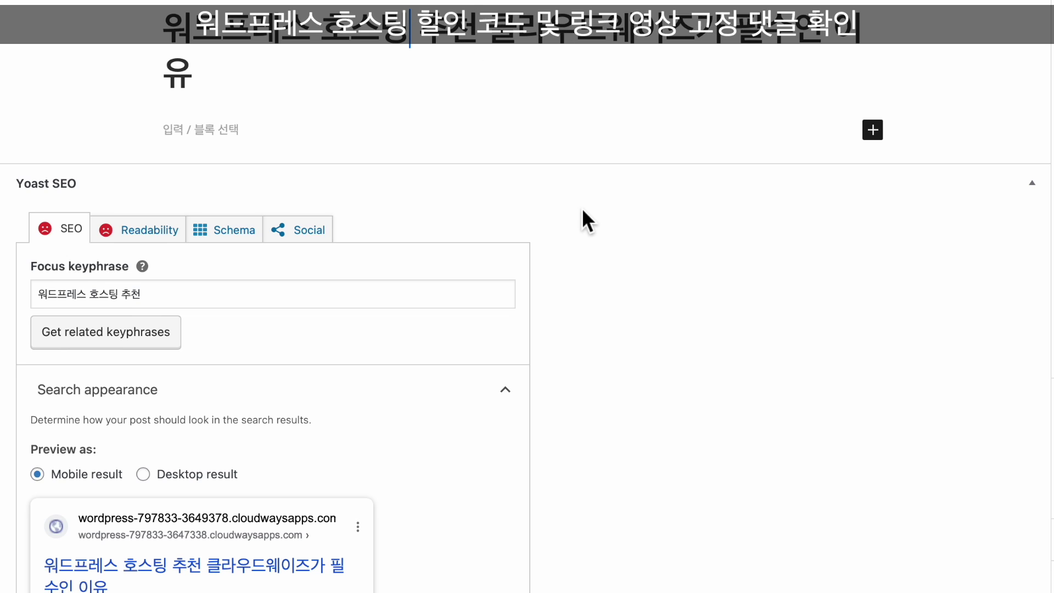
Step: Recheck the SEO analysis for the new title, comparing the keyphrase-in-title result, the search preview and the remaining problems
scroll(583, 208, "down", 2)
scroll(582, 209, "down", 15)
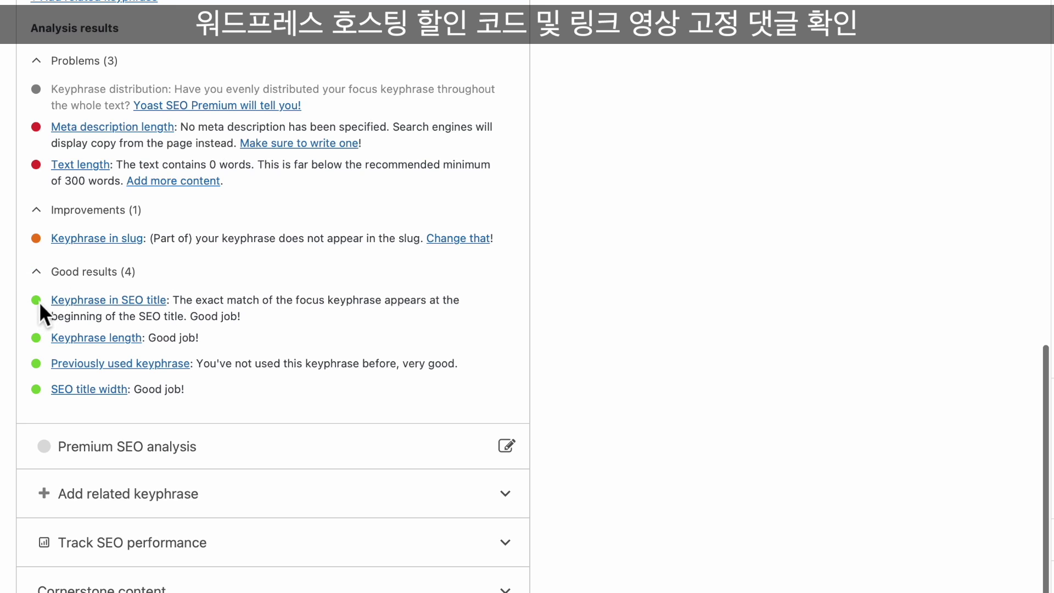
triple_click(229, 319)
left_click(229, 318)
left_click_drag(199, 317, 242, 319)
left_click(454, 302)
scroll(454, 302, "up", 10)
scroll(455, 302, "down", 15)
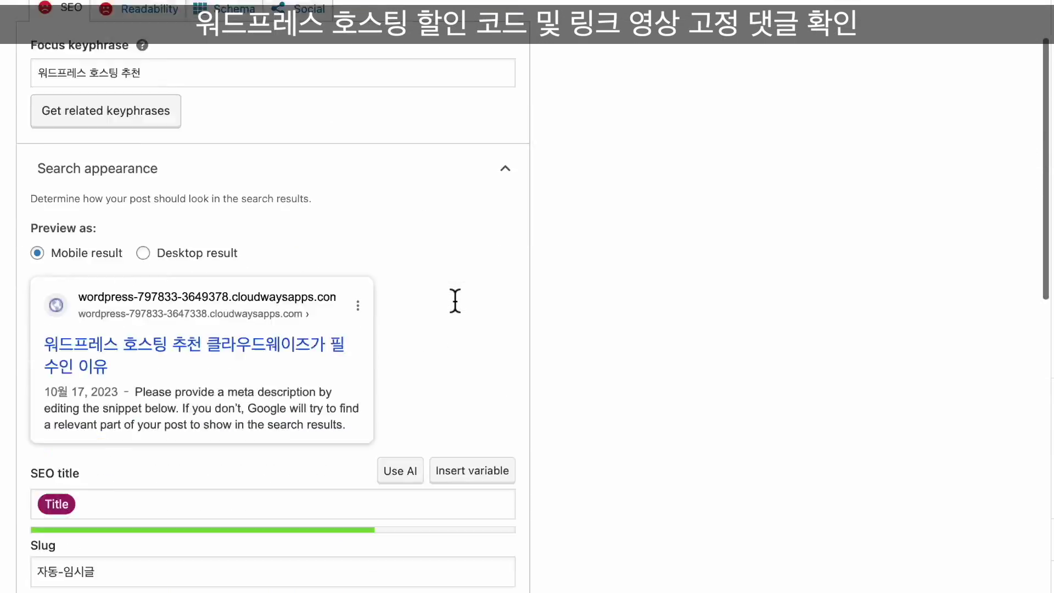
scroll(454, 300, "up", 10)
scroll(455, 300, "down", 6)
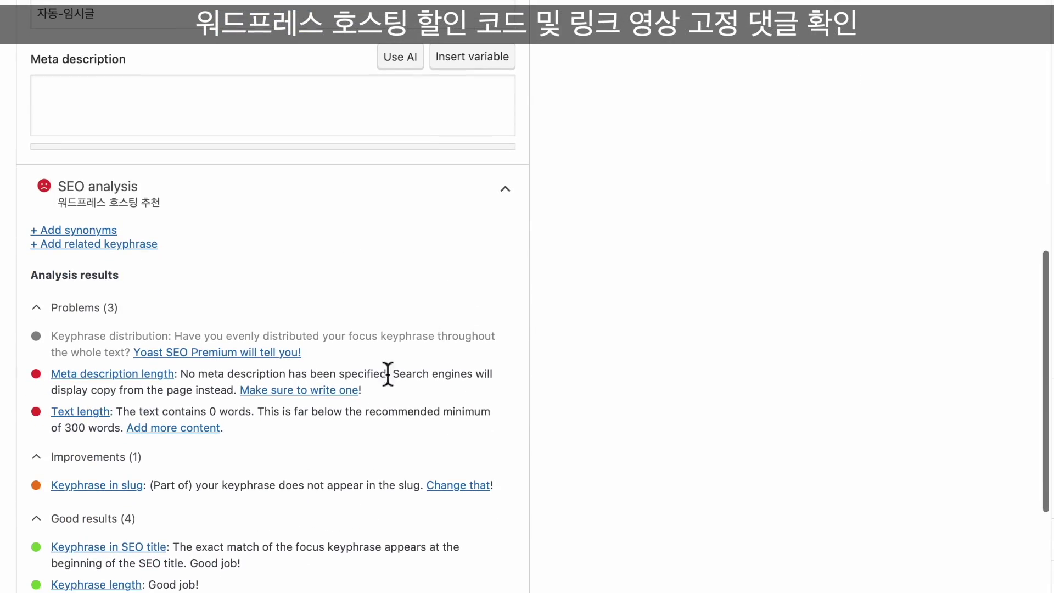
scroll(203, 437, "down", 2)
scroll(203, 437, "down", 2)
scroll(235, 508, "up", 1)
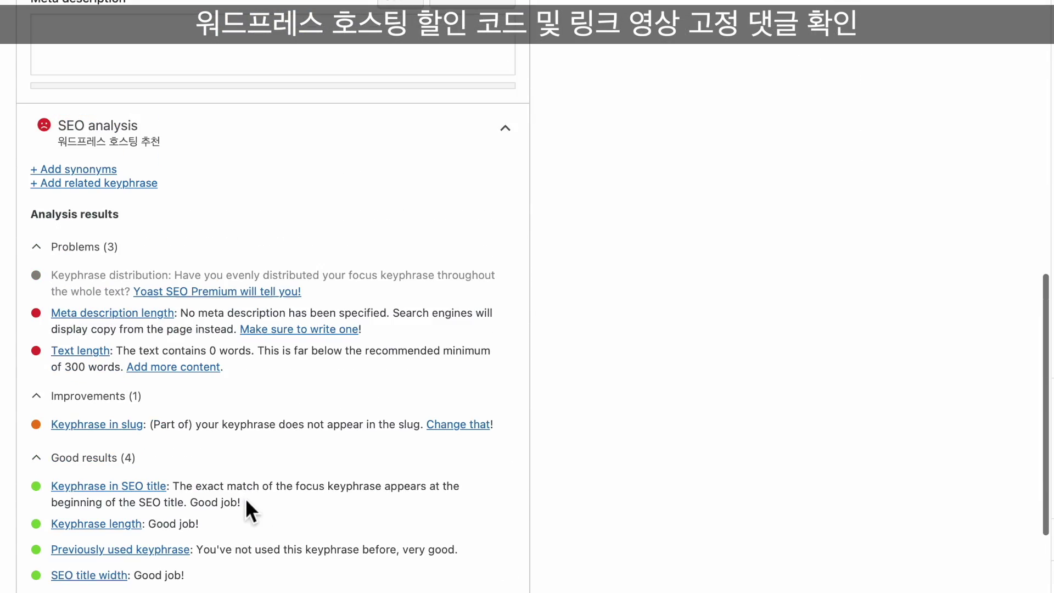
Step: Write a body paragraph starting "워드프레스 호스팅 추천 질문을 받을때" that recommends 클라우드웨이즈 for its value and ease for beginners
scroll(245, 499, "up", 10)
scroll(246, 499, "up", 3)
left_click(301, 130)
type("워드프레스 호스팅 추천 질문을 받을때 저렴한 호스팅 업체가 아니라 클라우드웨이즈를 추천하는 이유가 있습니다. 첫ㅂ소위 말하는 가성비가 매우 뛰어난 호스팅입니다.")
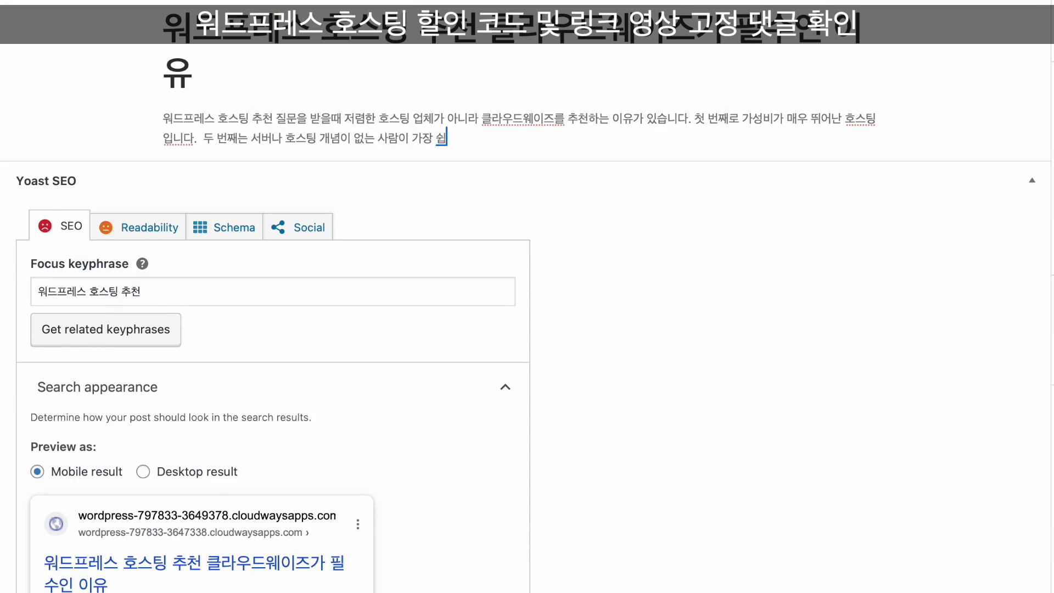
key("Return")
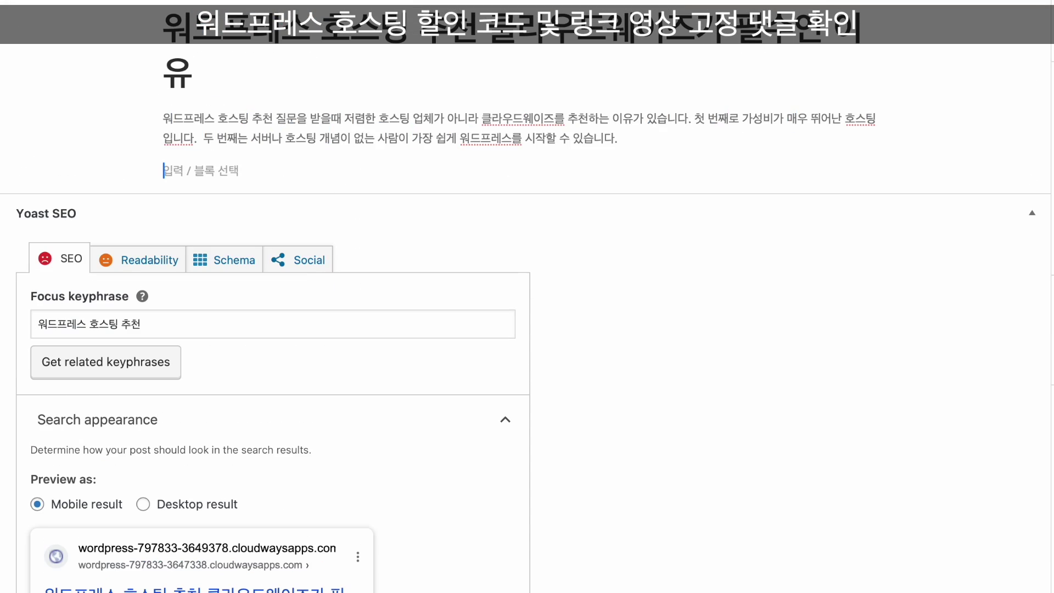
Step: Change the end of the body paragraph's last sentence to "워드프레스를 시작하고 관리 할 수 있습니다."
left_click(322, 118)
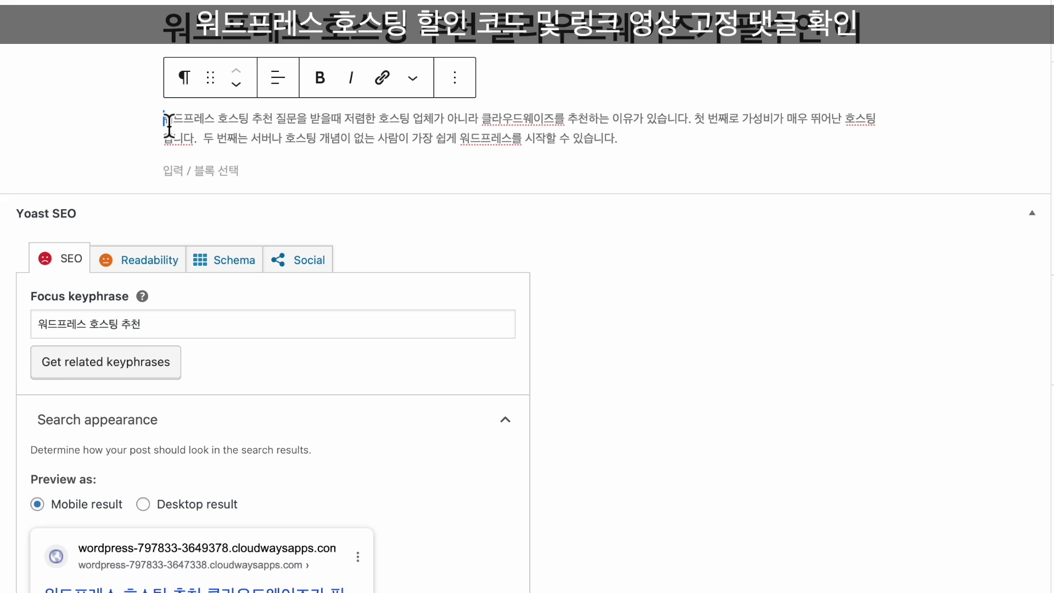
left_click_drag(160, 117, 683, 122)
left_click(373, 118)
left_click(414, 122)
left_click(692, 118)
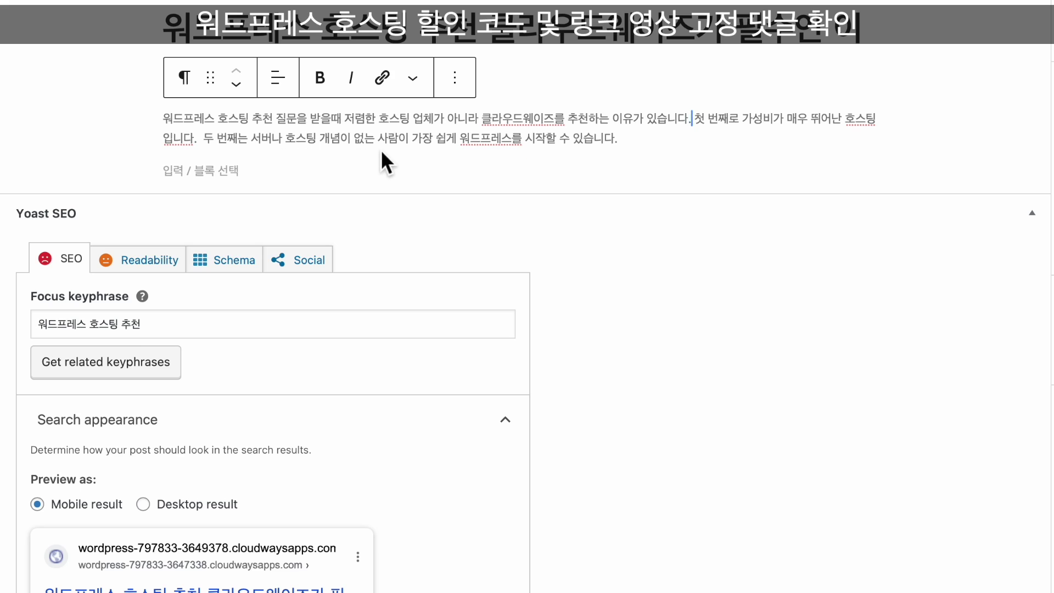
left_click(547, 139)
type("하고 관리")
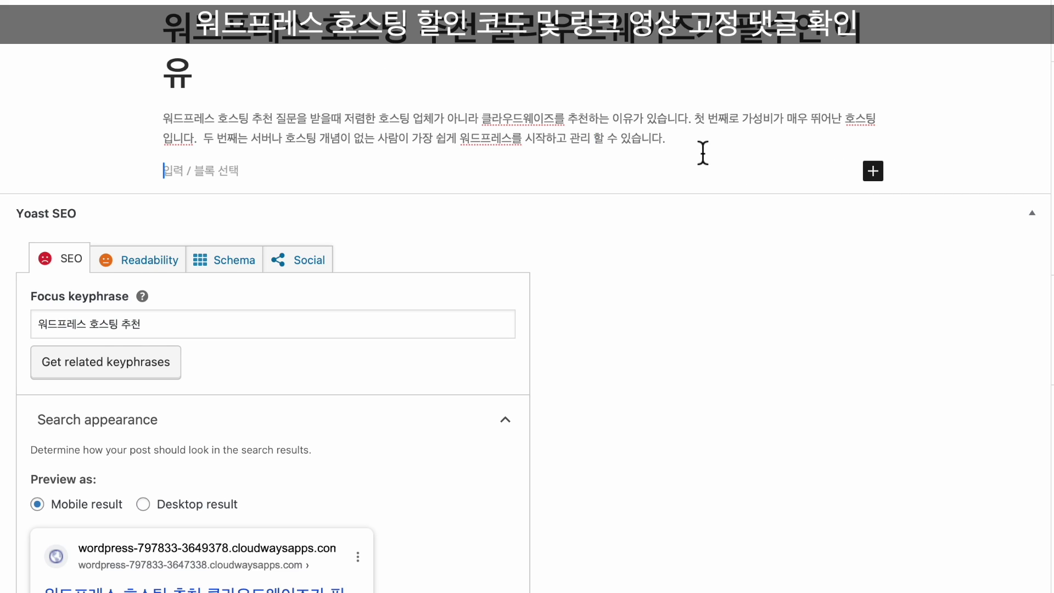
Step: Copy the whole body paragraph of the post into the empty meta description
left_click_drag(672, 141, 147, 119)
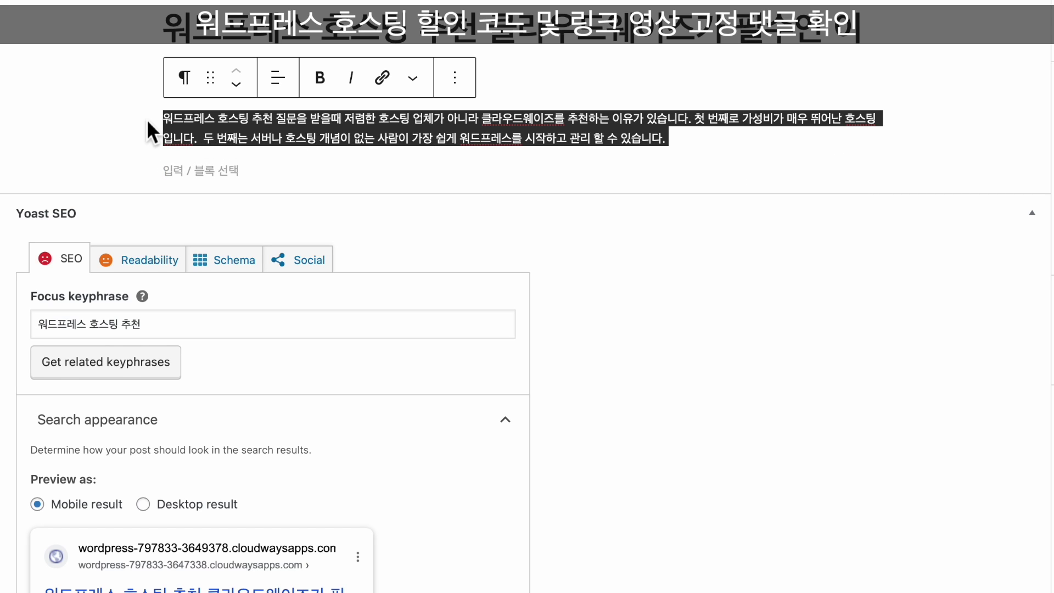
left_click(733, 149)
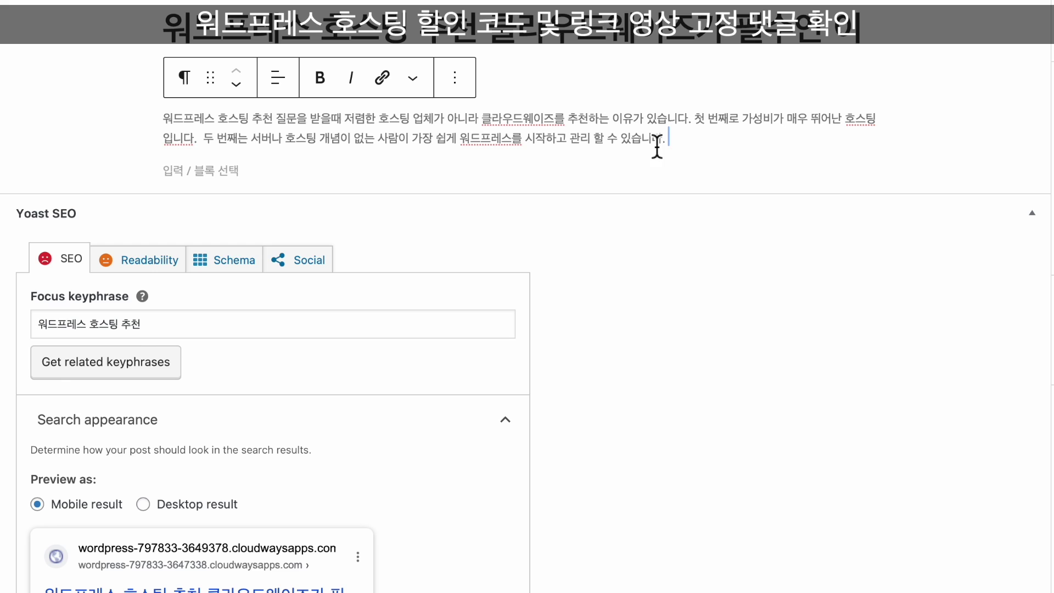
left_click_drag(684, 144, 136, 130)
key("super+c")
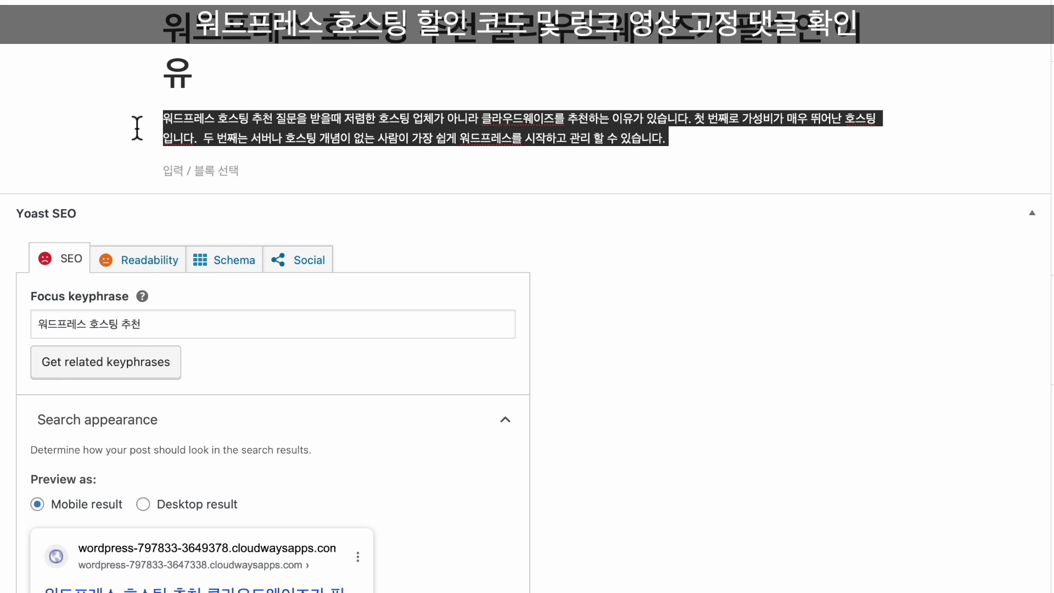
scroll(382, 283, "down", 10)
left_click(155, 152)
scroll(155, 152, "up", 2)
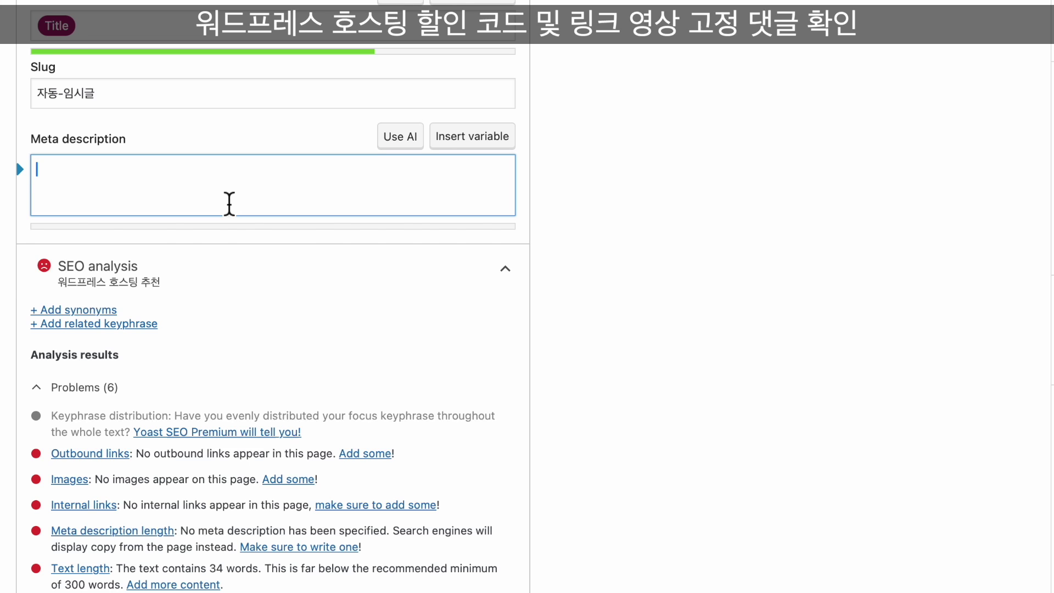
key("super+v")
Step: Shorten the meta description by deleting "저렴한 호스팅 업체가 아니라" from its first sentence
scroll(568, 308, "down", 3)
right_click(568, 308)
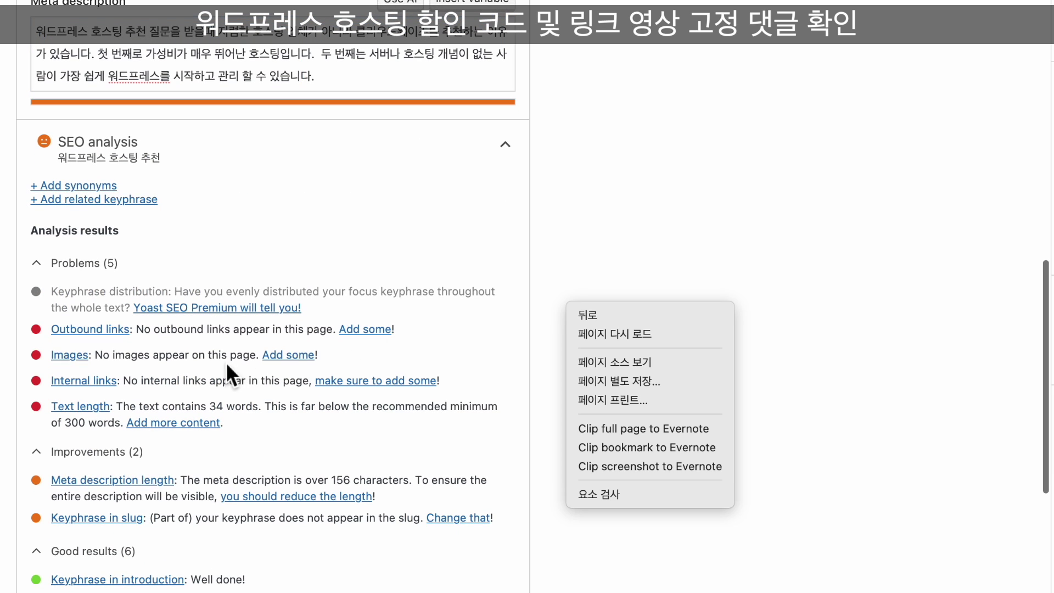
left_click(132, 489)
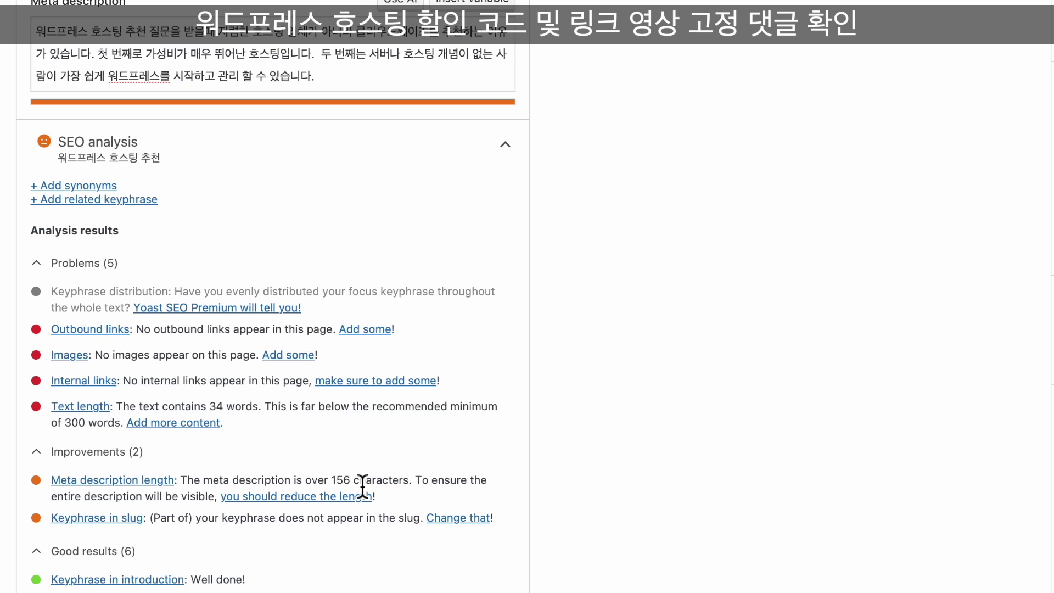
scroll(362, 489, "up", 5)
left_click(184, 325)
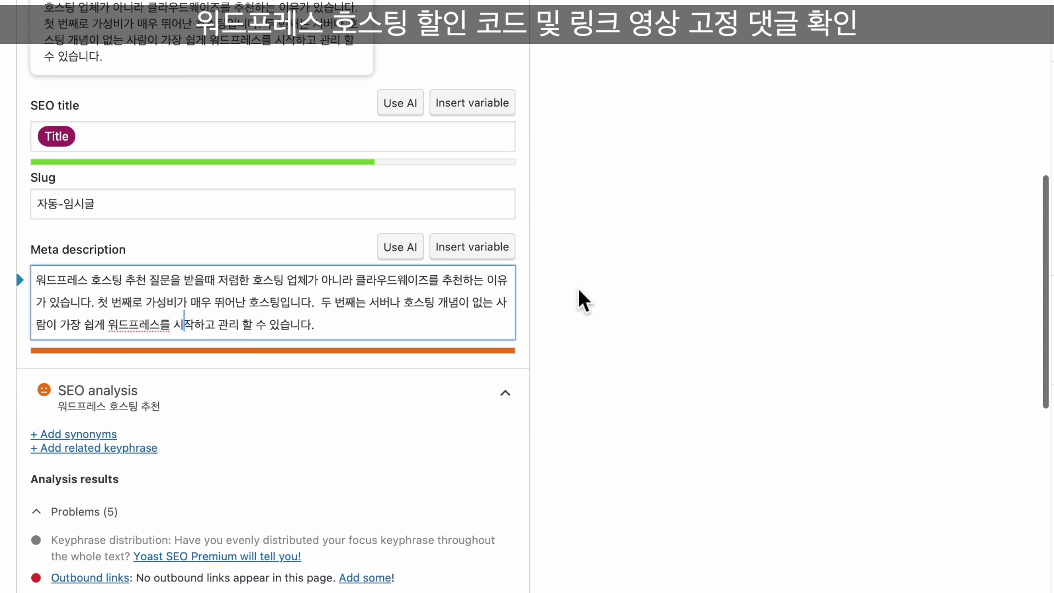
scroll(384, 330, "up", 2)
left_click_drag(217, 332, 354, 332)
key("BackSpace")
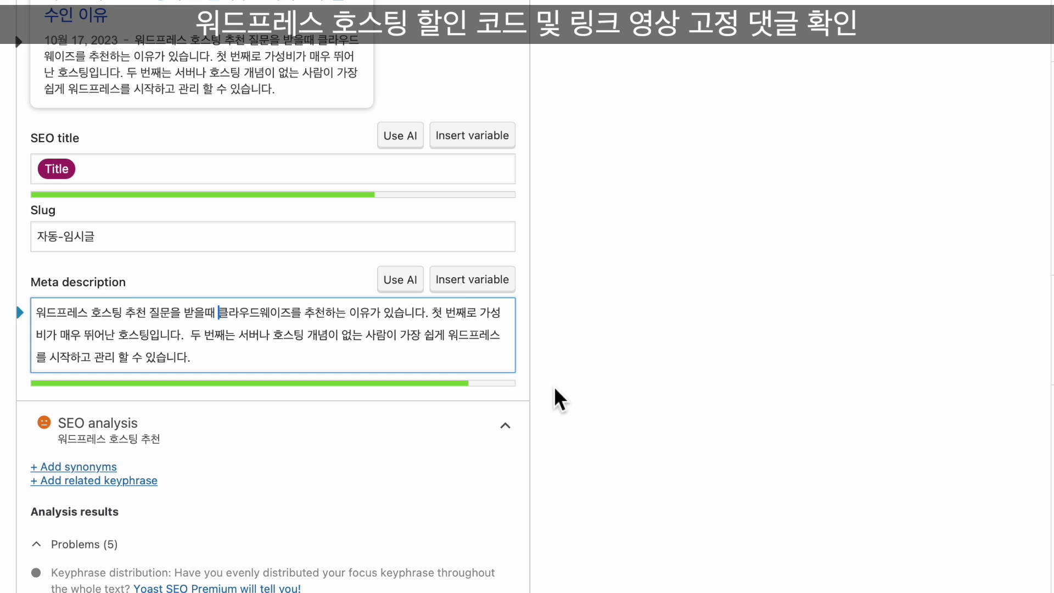
Step: Recheck the SEO analysis for the shortened meta description, examining the results for its length and its keyphrase
scroll(555, 386, "down", 10)
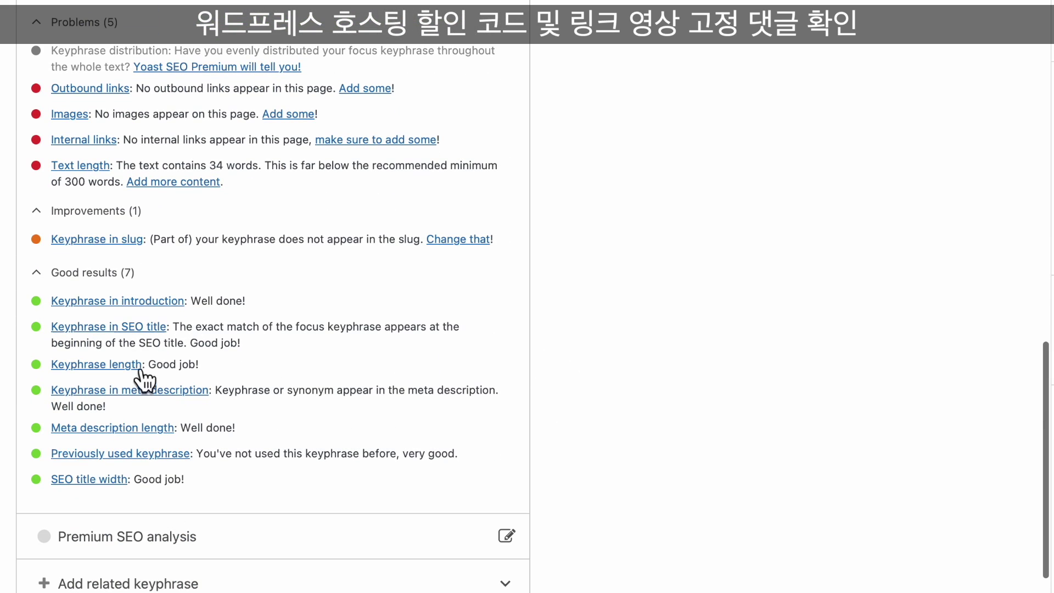
scroll(131, 438, "down", 1)
left_click_drag(181, 407, 296, 409)
left_click(316, 406)
scroll(315, 404, "up", 10)
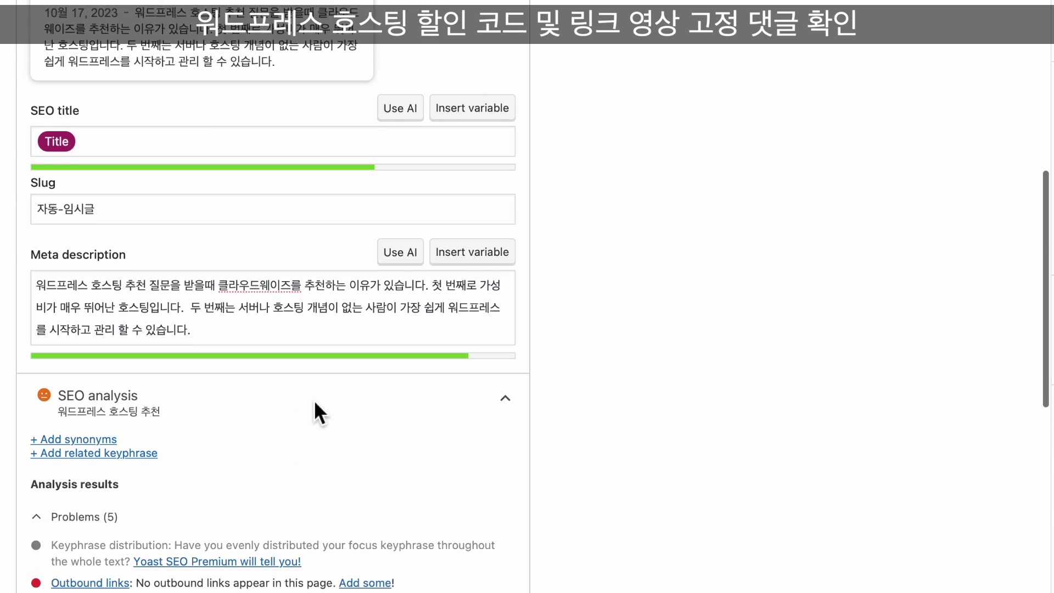
scroll(316, 411, "up", 1)
left_click(219, 337)
left_click(135, 331)
scroll(134, 331, "down", 6)
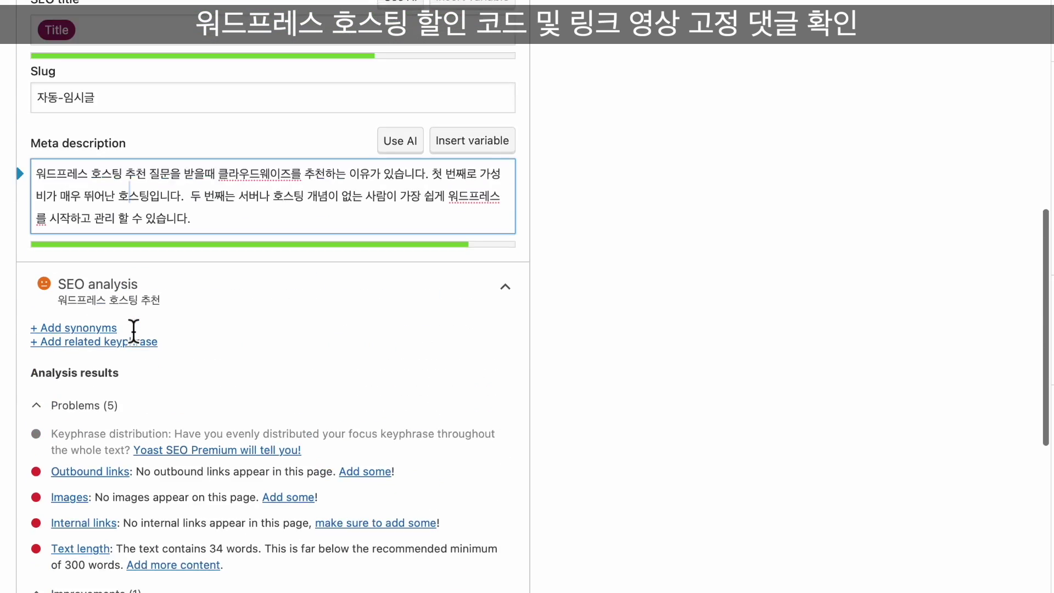
scroll(133, 330, "up", 5)
scroll(134, 334, "down", 5)
Step: Copy the keyphrase "워드프레스 호스팅 추천" from the start of the meta description and delete it there
left_click(151, 162)
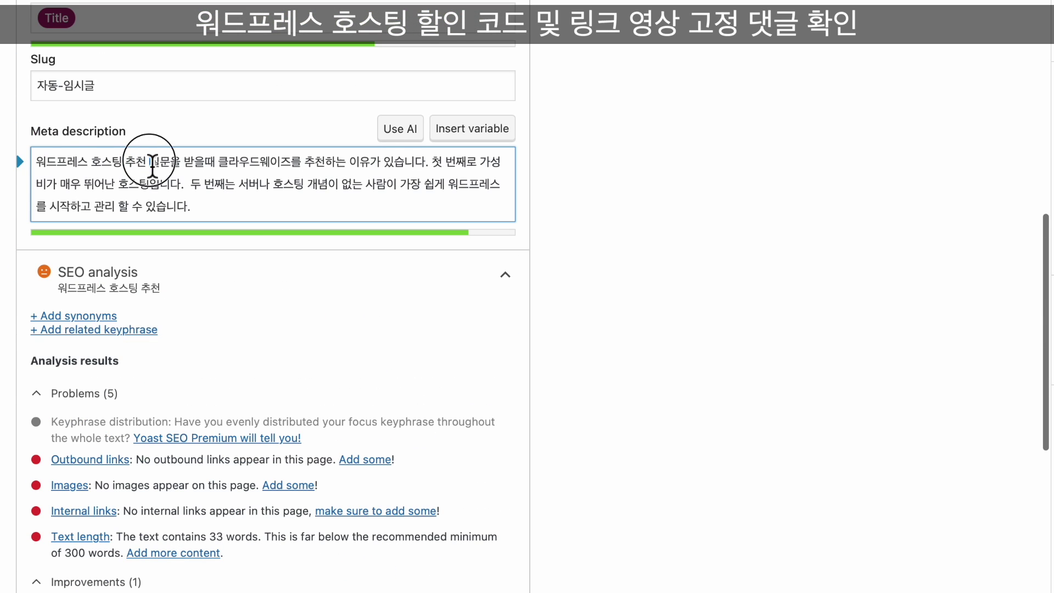
left_click_drag(152, 164, 19, 165)
key("super+c")
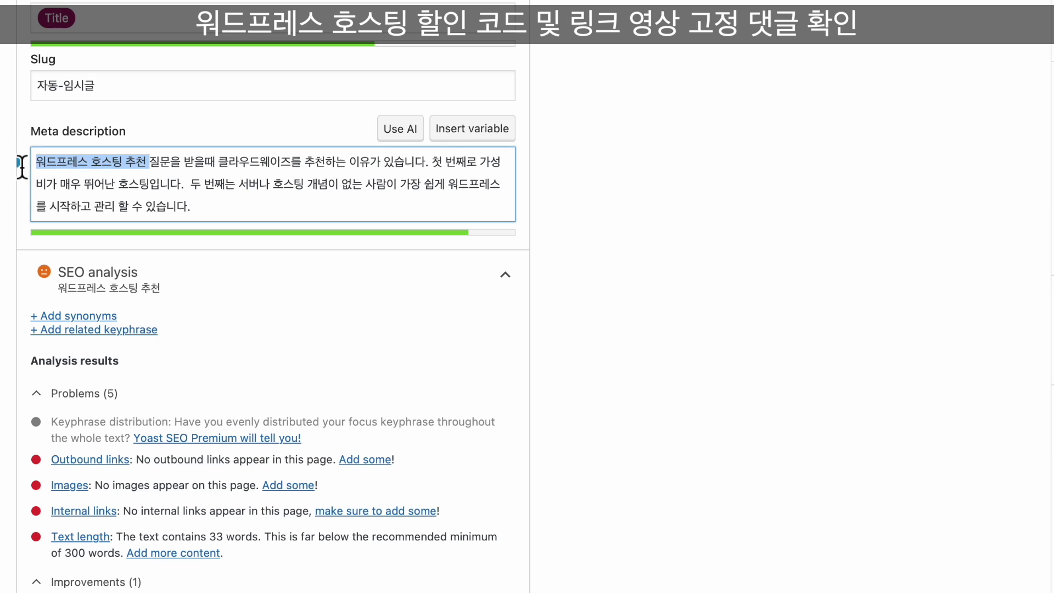
key("BackSpace")
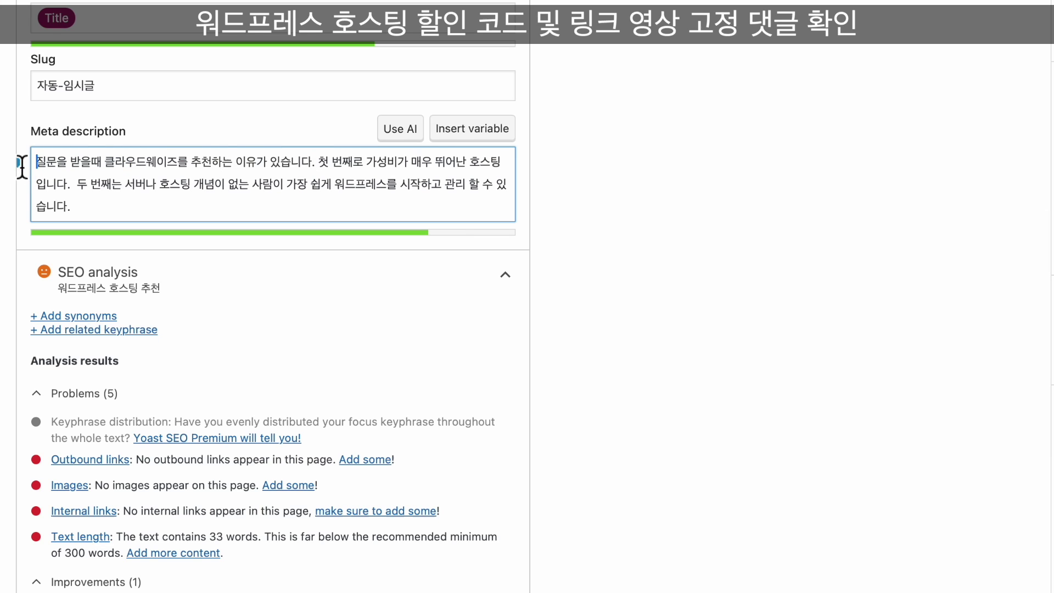
left_click(864, 273)
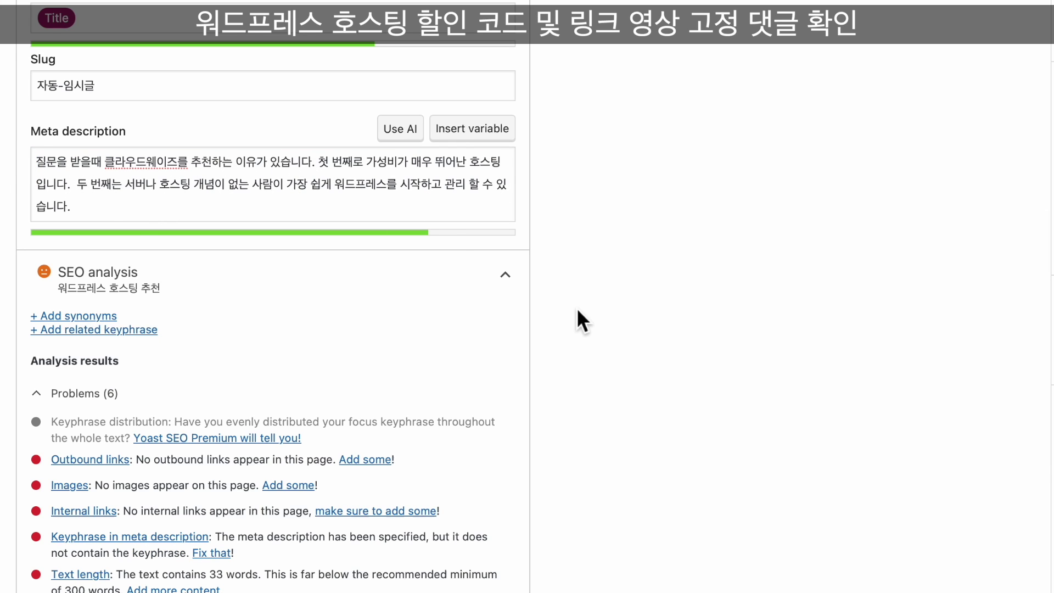
Step: Examine the keyphrase-in-meta-description problem in the SEO analysis and compare the meta description text with the focus keyphrase
scroll(578, 311, "down", 6)
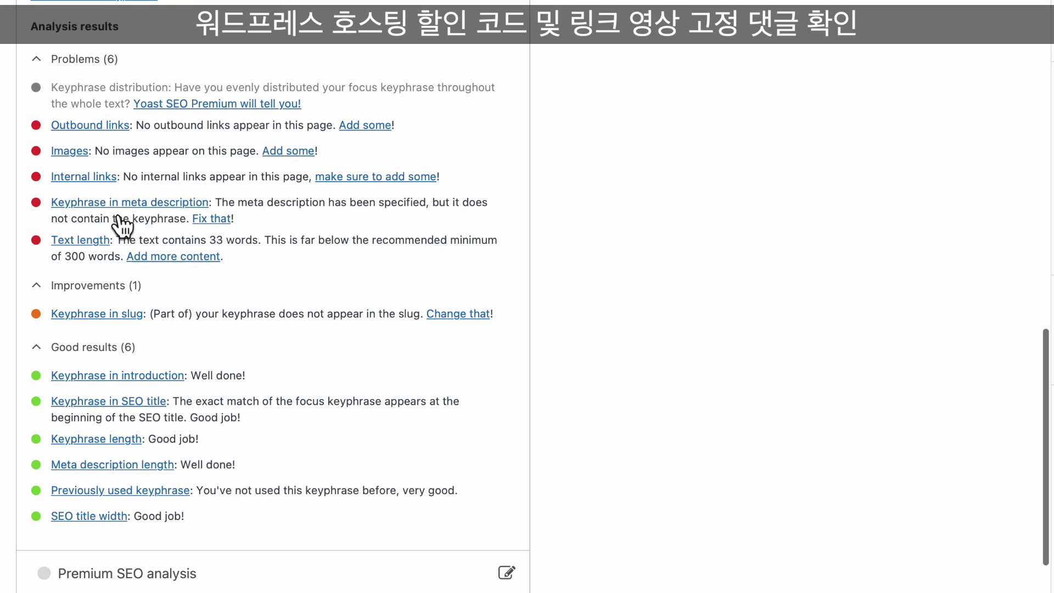
scroll(242, 212, "up", 1)
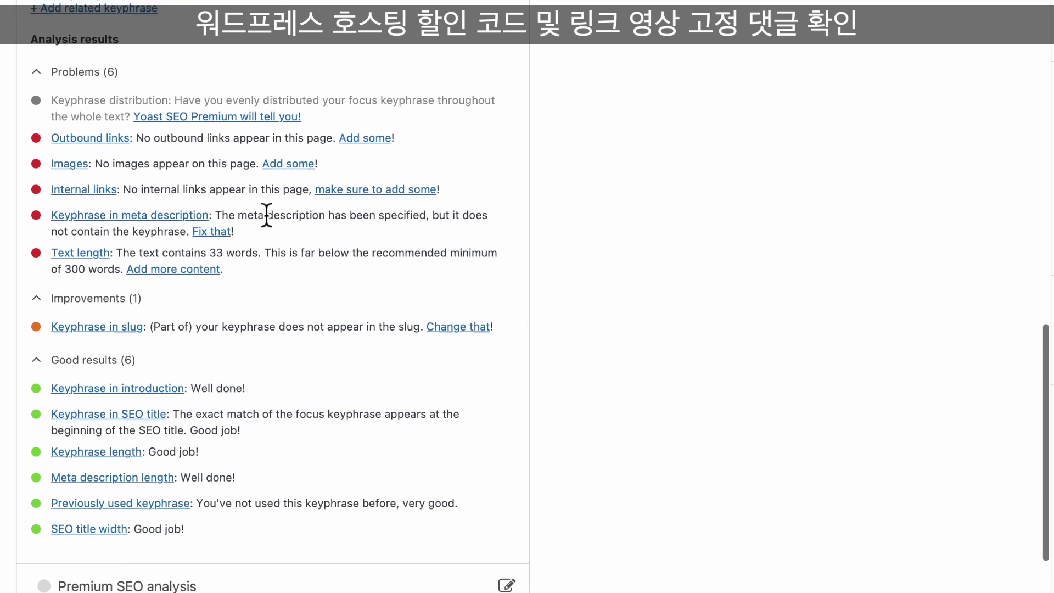
left_click_drag(219, 246, 430, 254)
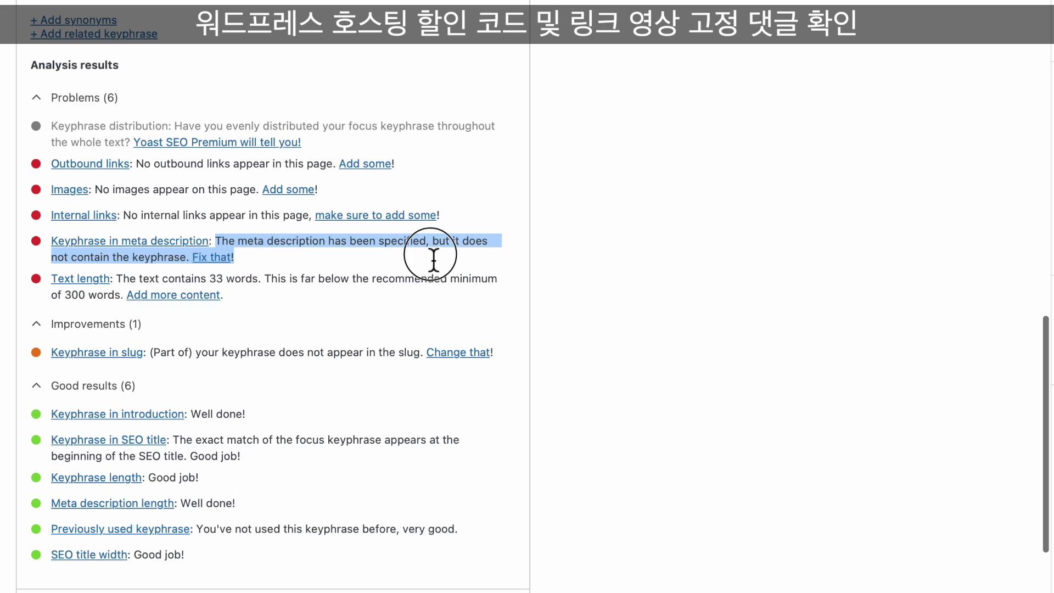
left_click(308, 253)
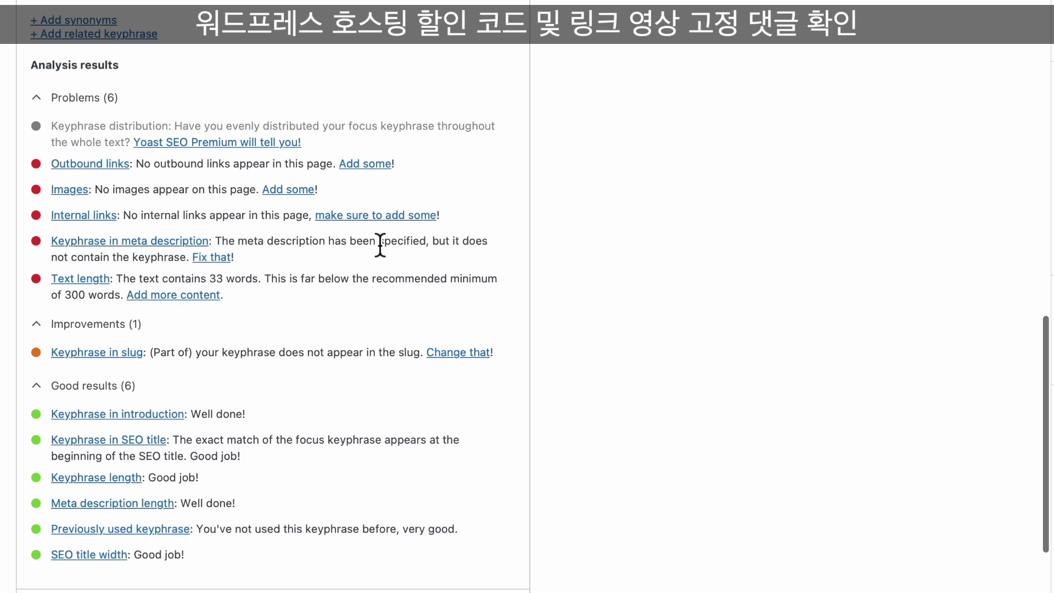
left_click(134, 265)
left_click_drag(135, 265, 164, 258)
scroll(224, 245, "up", 10)
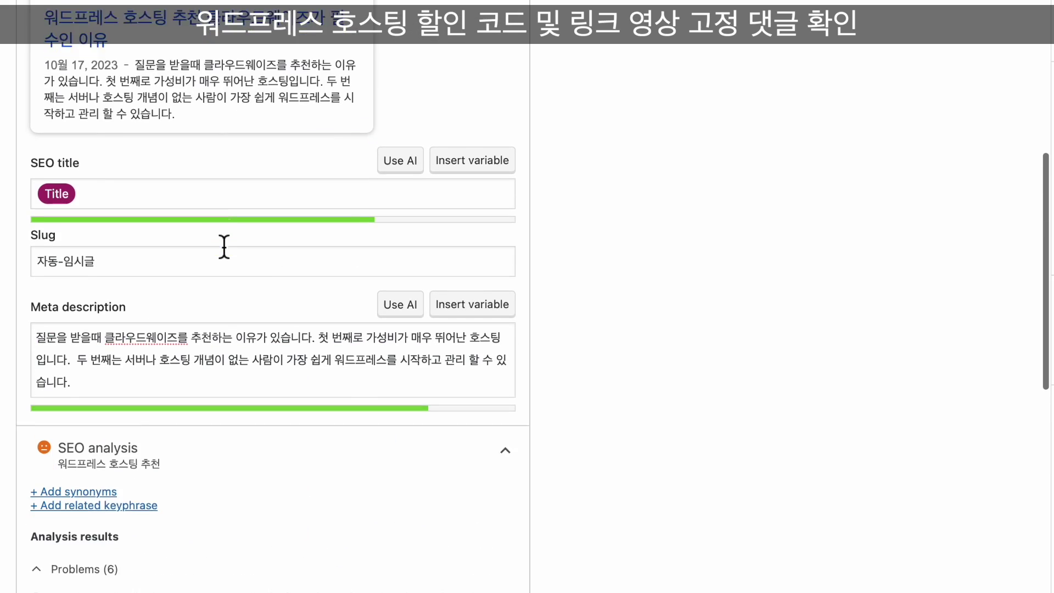
scroll(217, 248, "down", 2)
left_click(146, 271)
triple_click(38, 249)
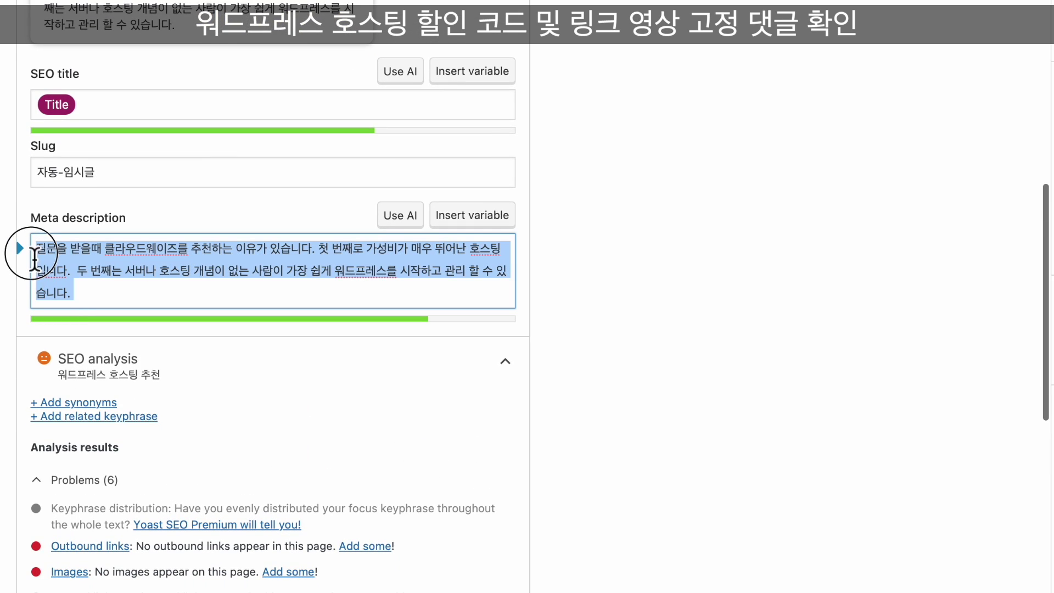
scroll(151, 324, "up", 1)
scroll(151, 324, "up", 8)
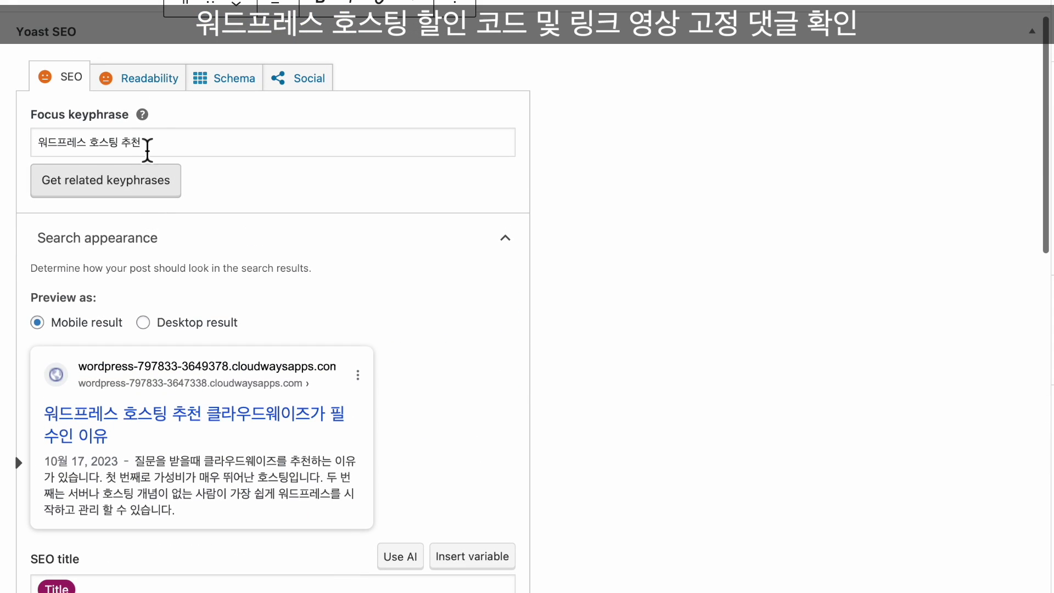
left_click_drag(144, 144, 41, 146)
scroll(170, 271, "down", 8)
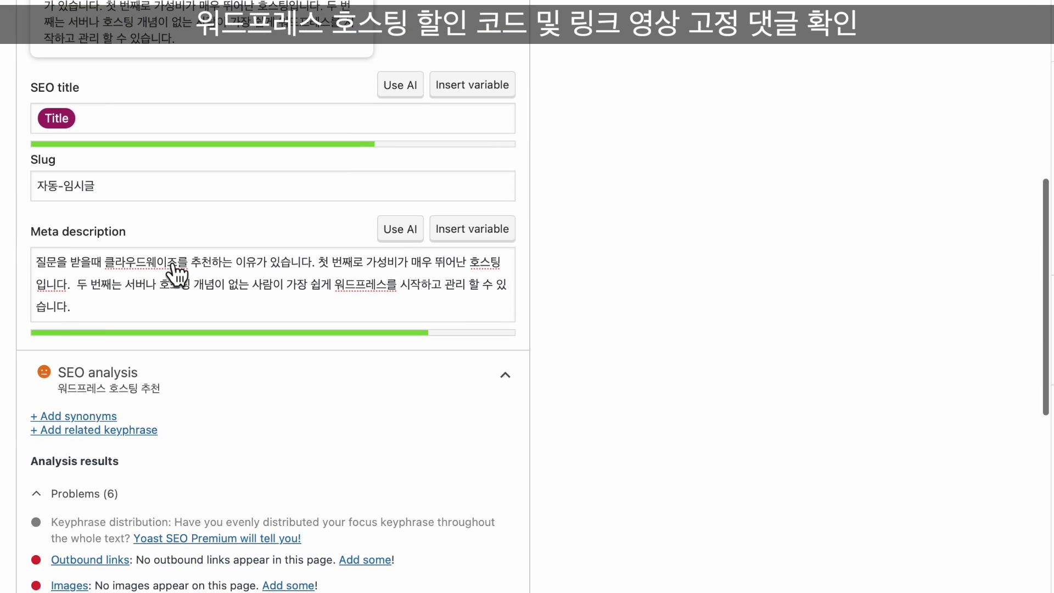
Step: Put the keyphrase "워드프레스 호스팅 추천" back at the start of the meta description
left_click(101, 278)
scroll(105, 280, "down", 2)
scroll(106, 212, "up", 10)
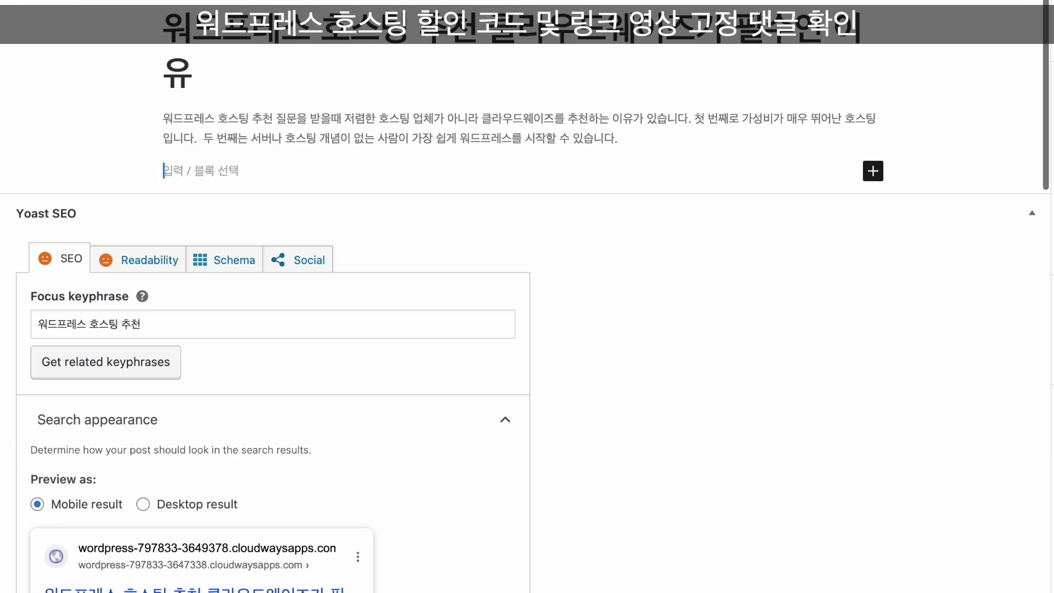
scroll(110, 273, "down", 10)
left_click(36, 226)
key("super+v")
scroll(111, 273, "down", 2)
left_click_drag(36, 109, 228, 109)
left_click(228, 108)
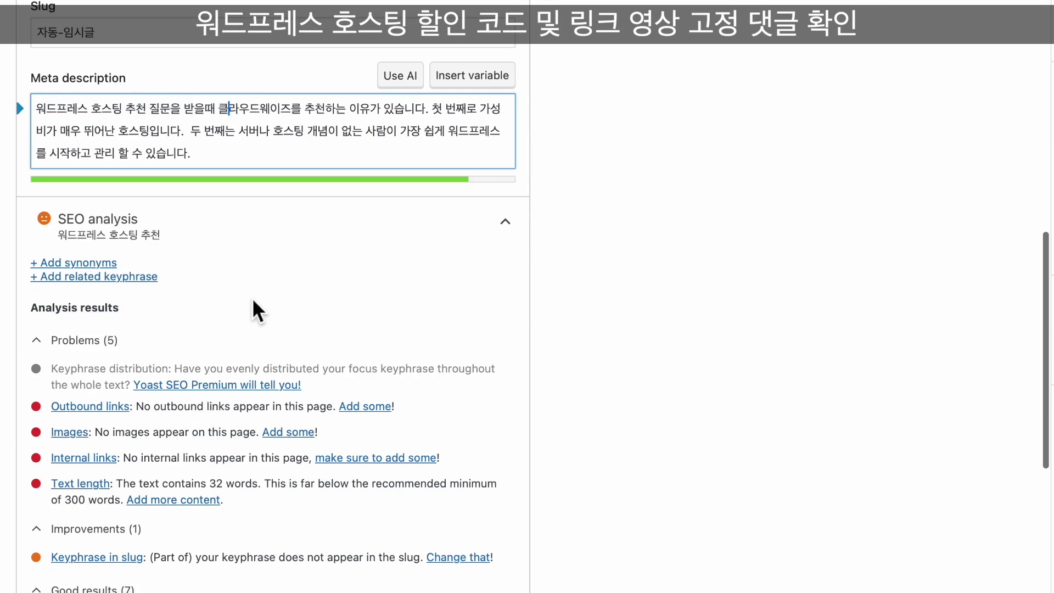
Step: Review the SEO analysis for the restored meta description, including the good results and the keyphrase-in-slug improvement
scroll(252, 298, "down", 7)
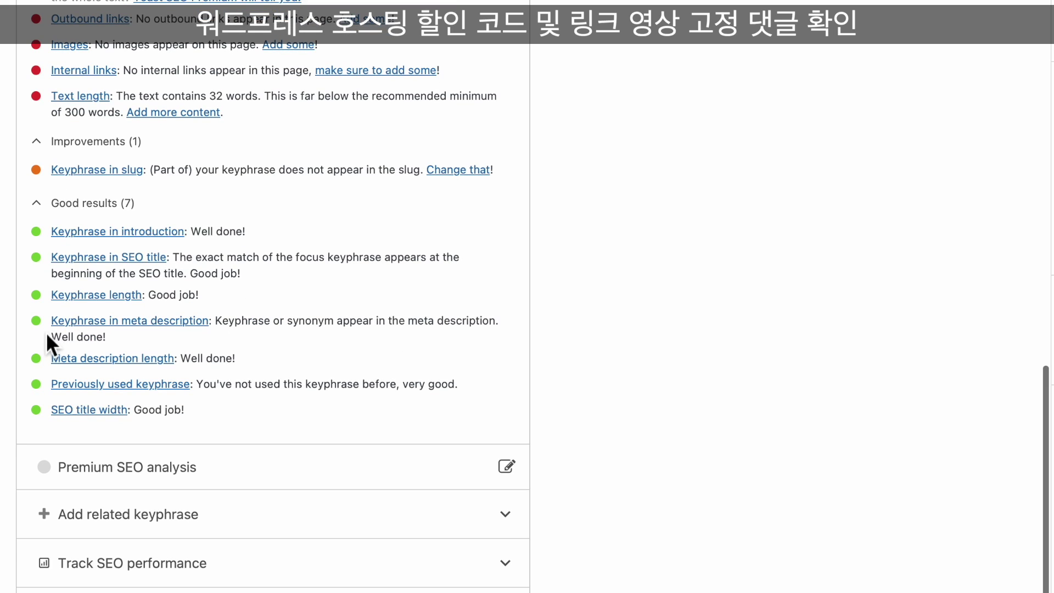
scroll(295, 302, "up", 8)
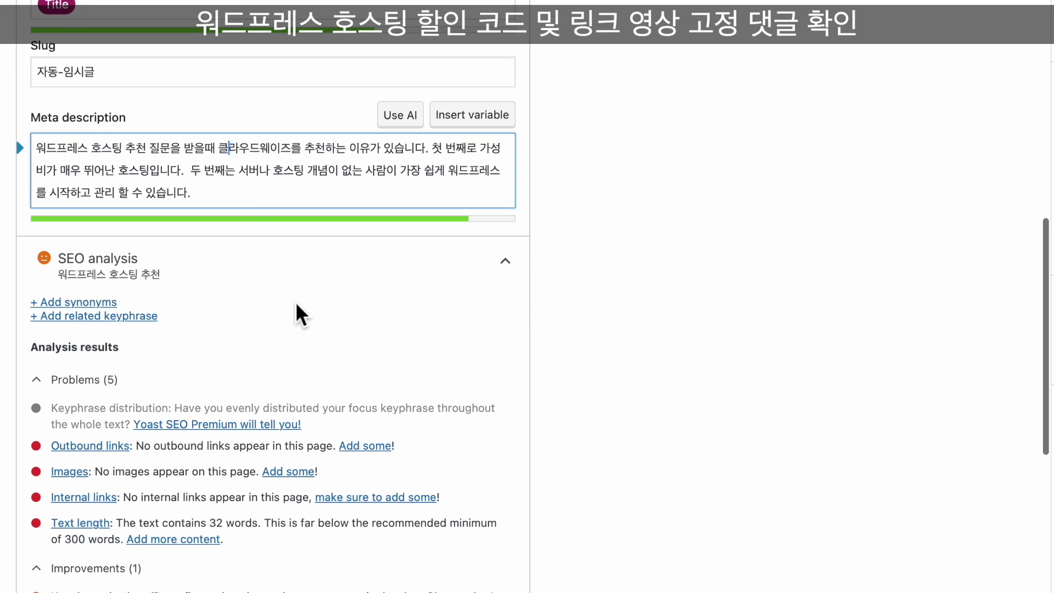
left_click(245, 198)
scroll(285, 269, "down", 2)
scroll(281, 258, "down", 4)
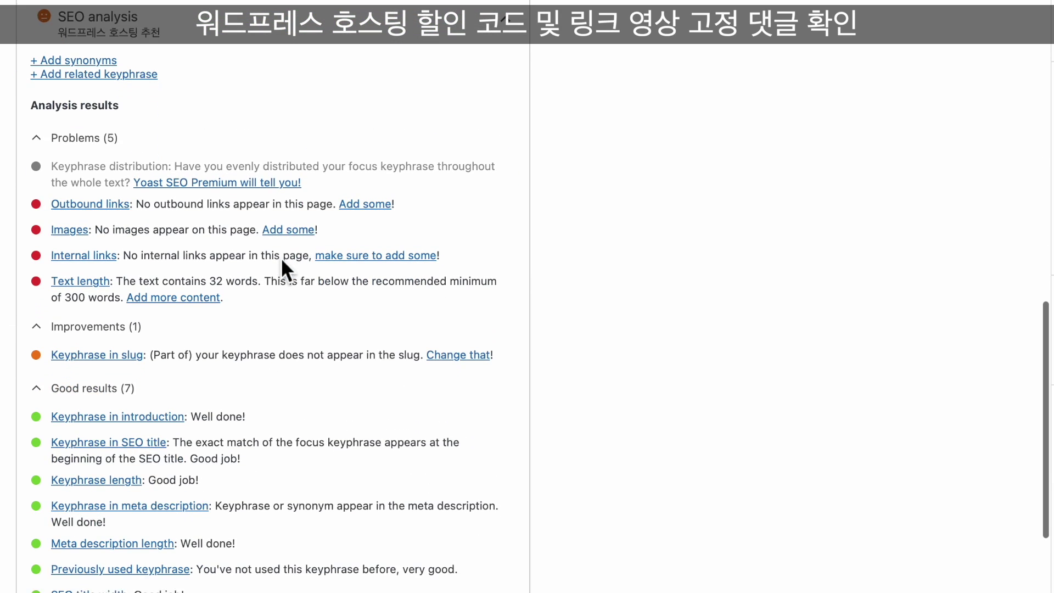
scroll(124, 542, "up", 4)
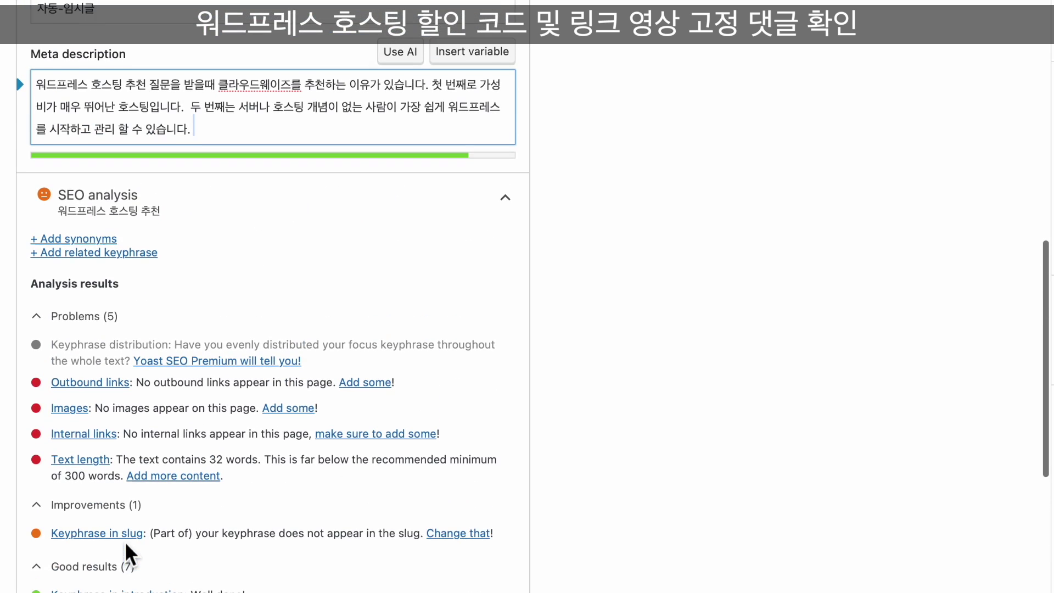
scroll(399, 463, "down", 1)
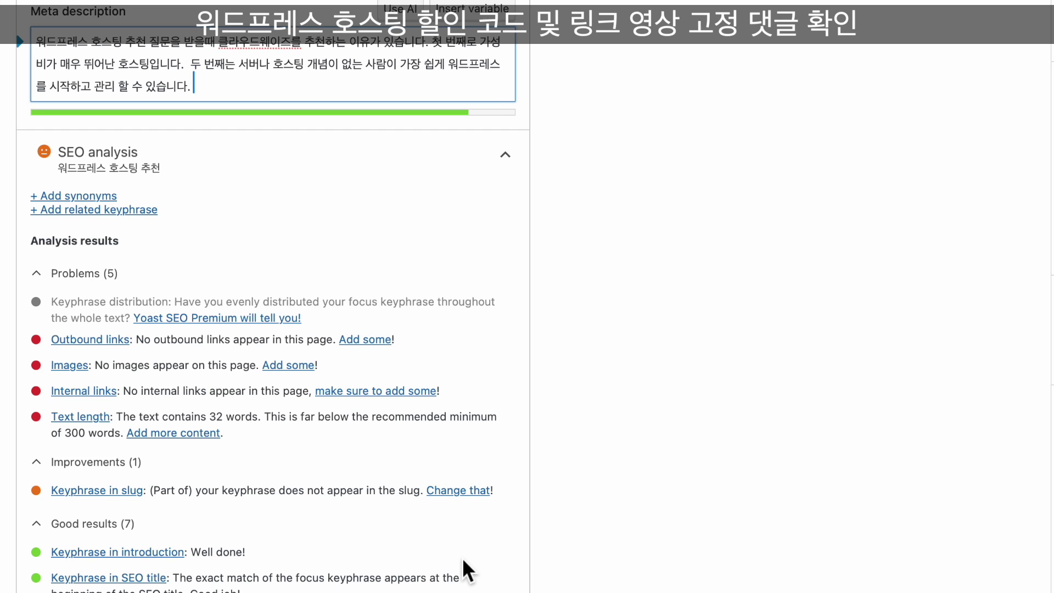
Step: Examine the remaining SEO analysis problems, focusing on the missing images and links, and return to the post's body text
scroll(299, 490, "down", 3)
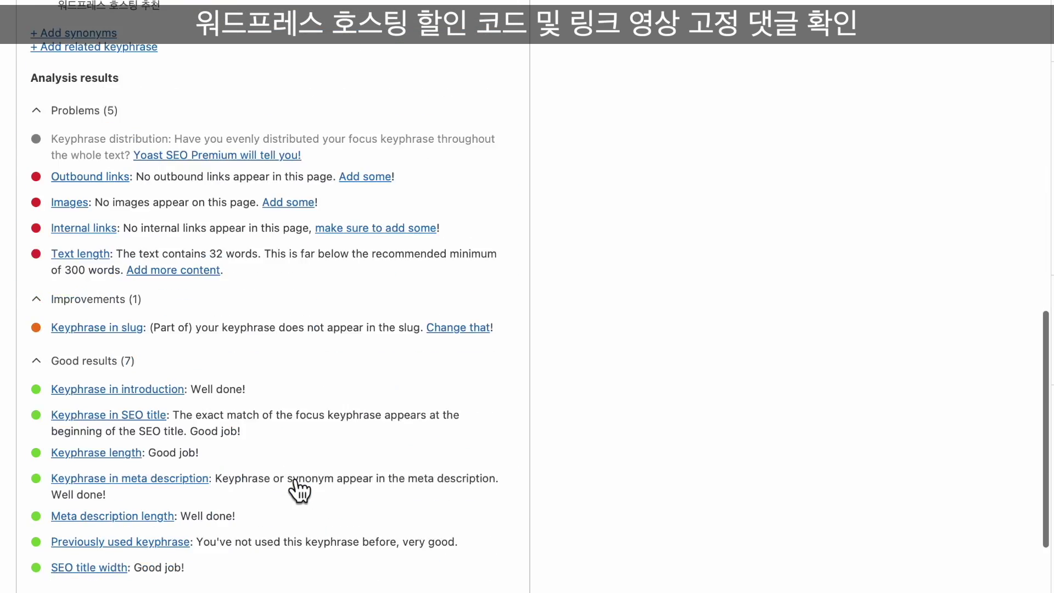
scroll(278, 431, "up", 4)
scroll(275, 418, "down", 3)
left_click_drag(94, 273, 251, 283)
left_click(215, 275)
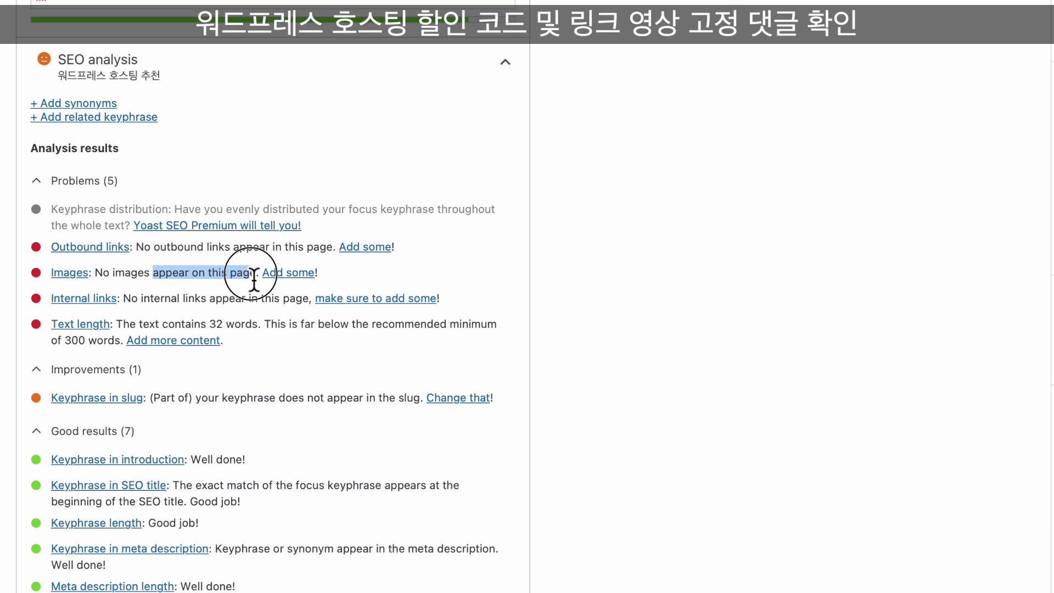
left_click(132, 283)
left_click_drag(95, 273, 220, 283)
left_click(459, 250)
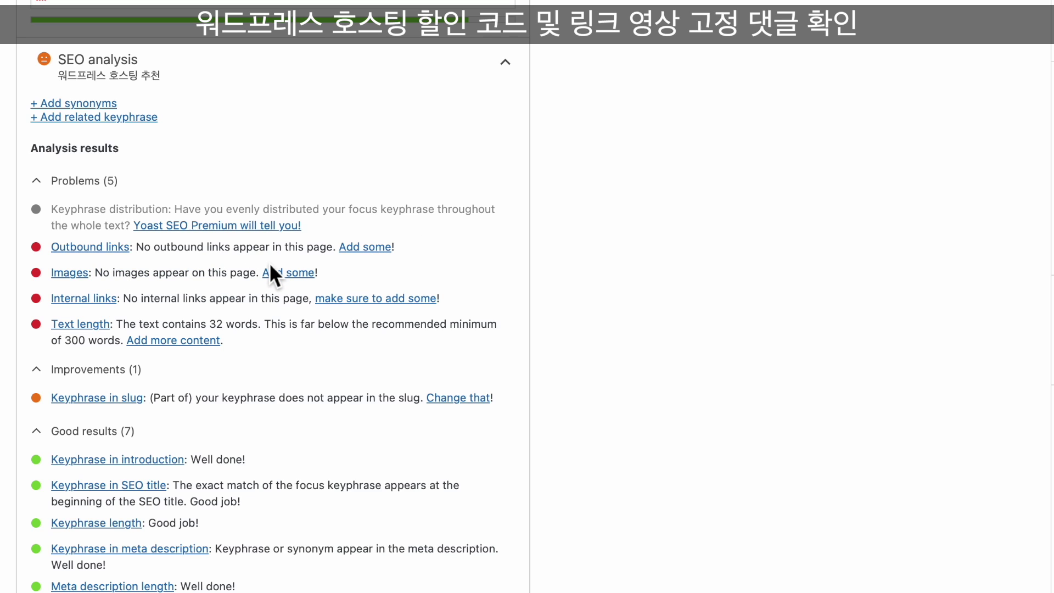
scroll(270, 265, "up", 3)
scroll(278, 278, "down", 2)
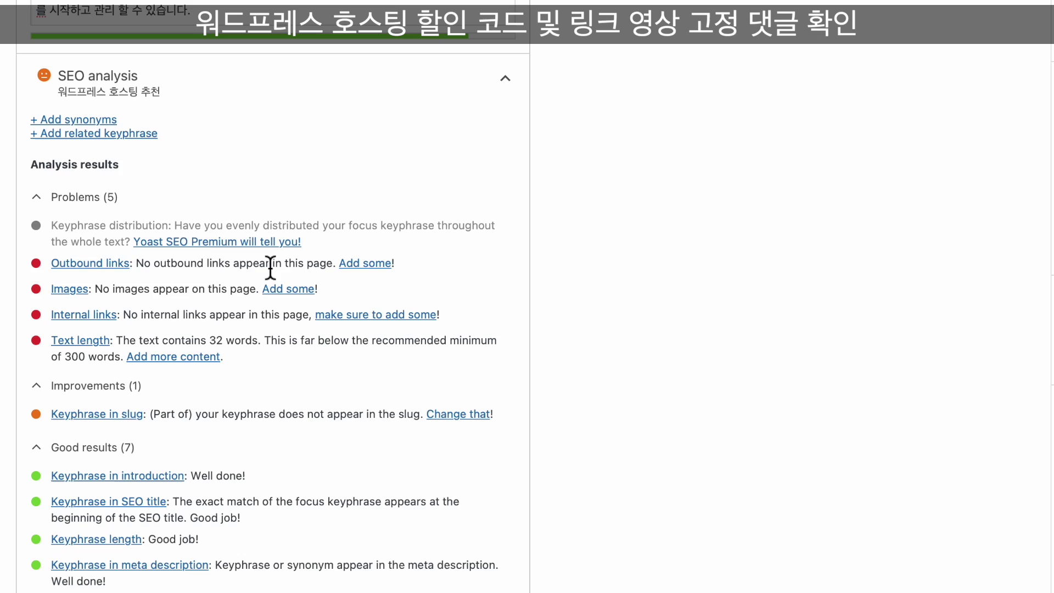
scroll(271, 268, "up", 15)
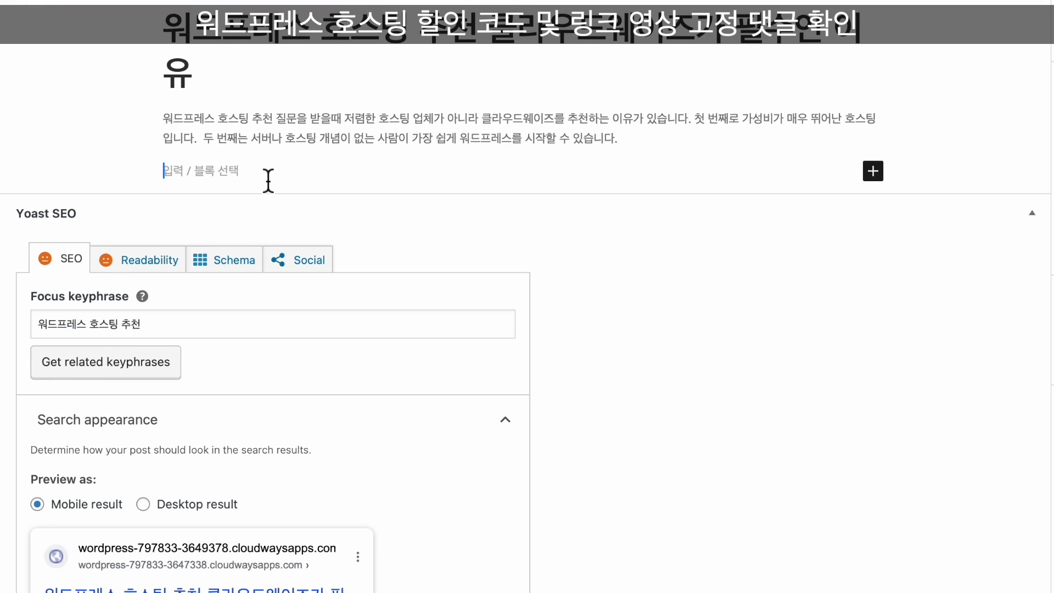
Step: Insert the rewards screenshot as an image below the post's body text
scroll(271, 179, "down", 2)
scroll(271, 179, "up", 2)
scroll(888, 236, "up", 1)
left_click(878, 233)
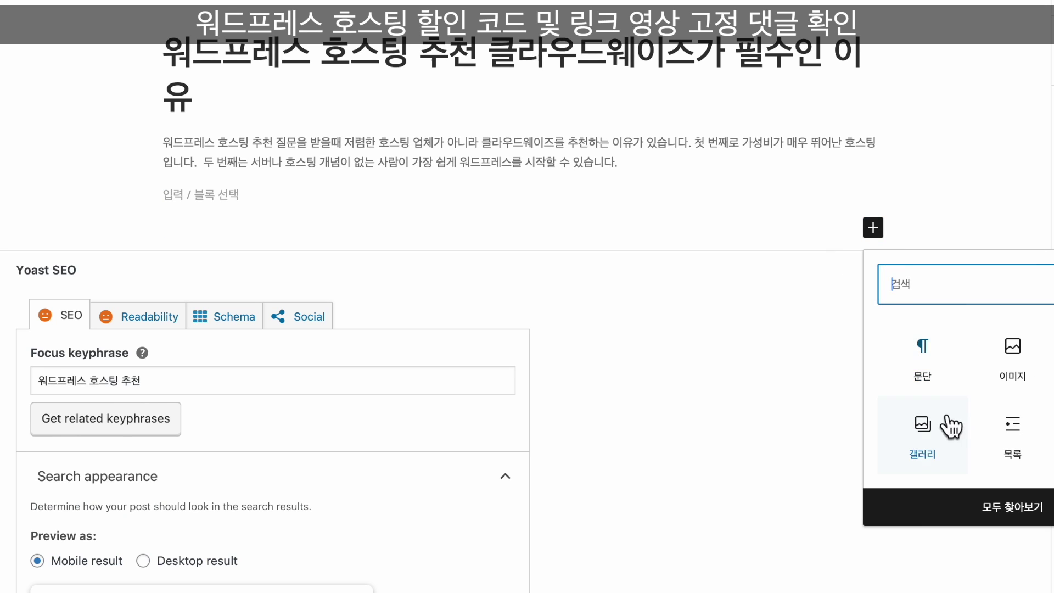
left_click(1007, 385)
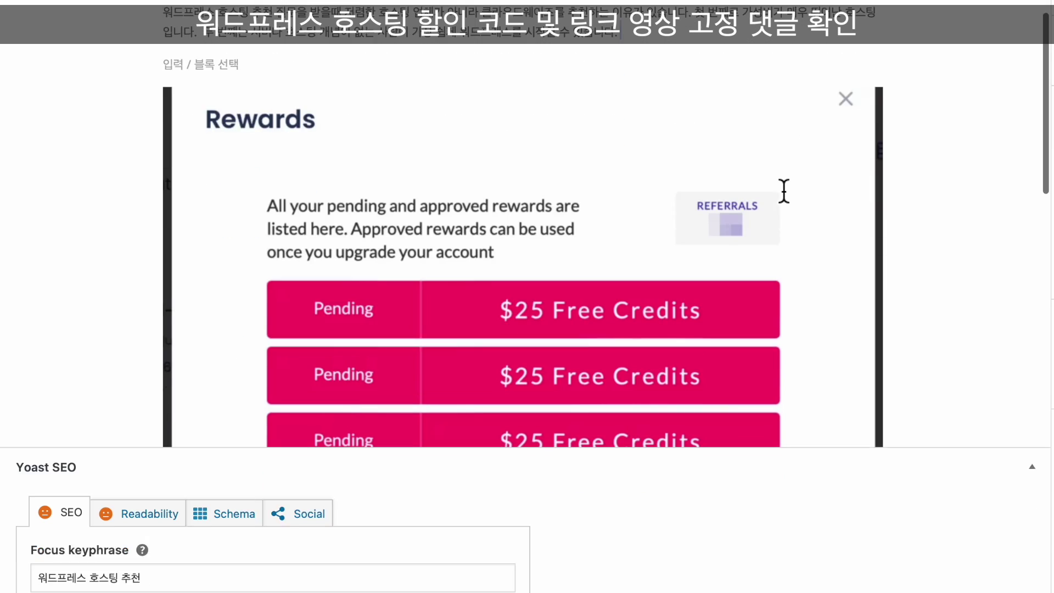
scroll(732, 229, "down", 3)
scroll(734, 204, "up", 4)
Step: Add an empty paragraph between the body text and the rewards image
left_click(648, 112)
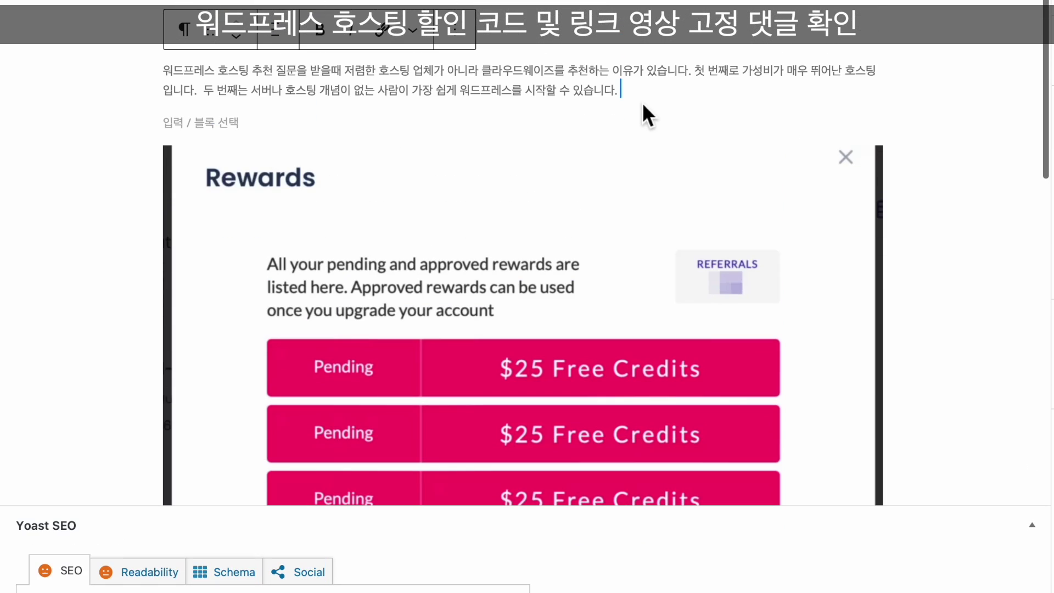
mouse_move(643, 104)
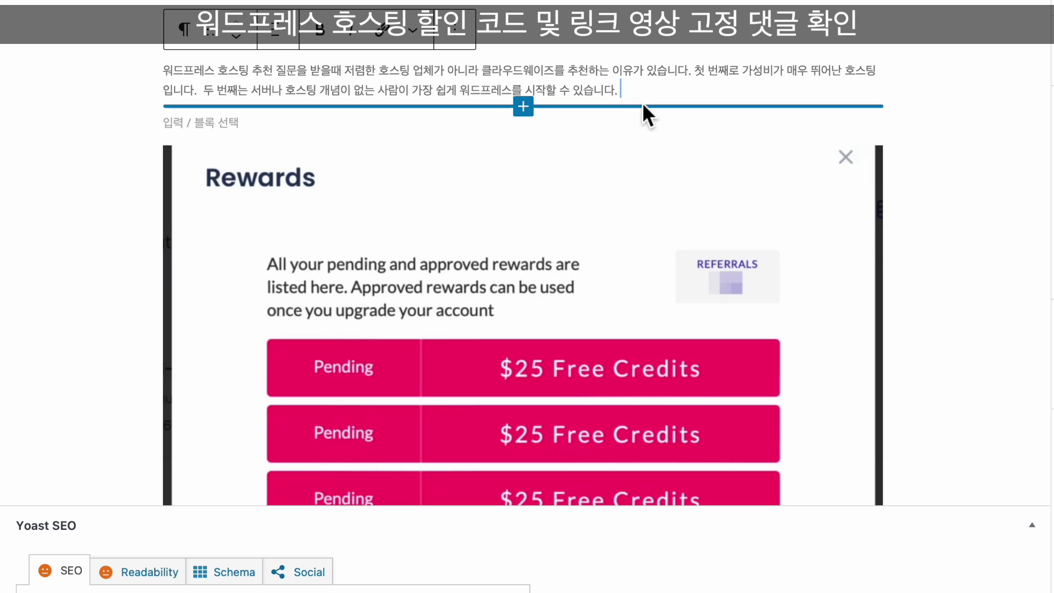
left_click(316, 125)
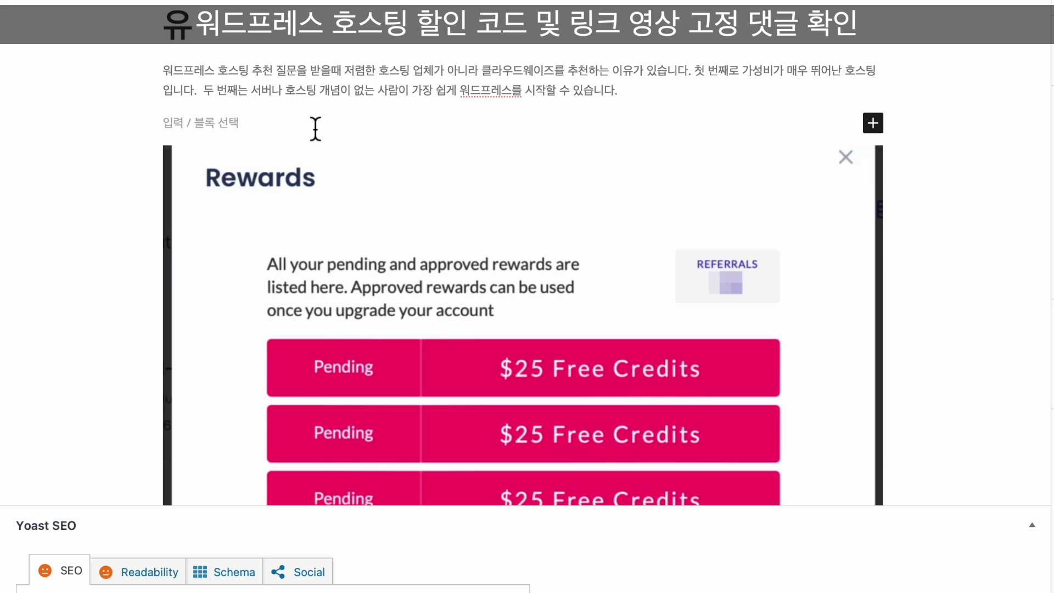
key("Return")
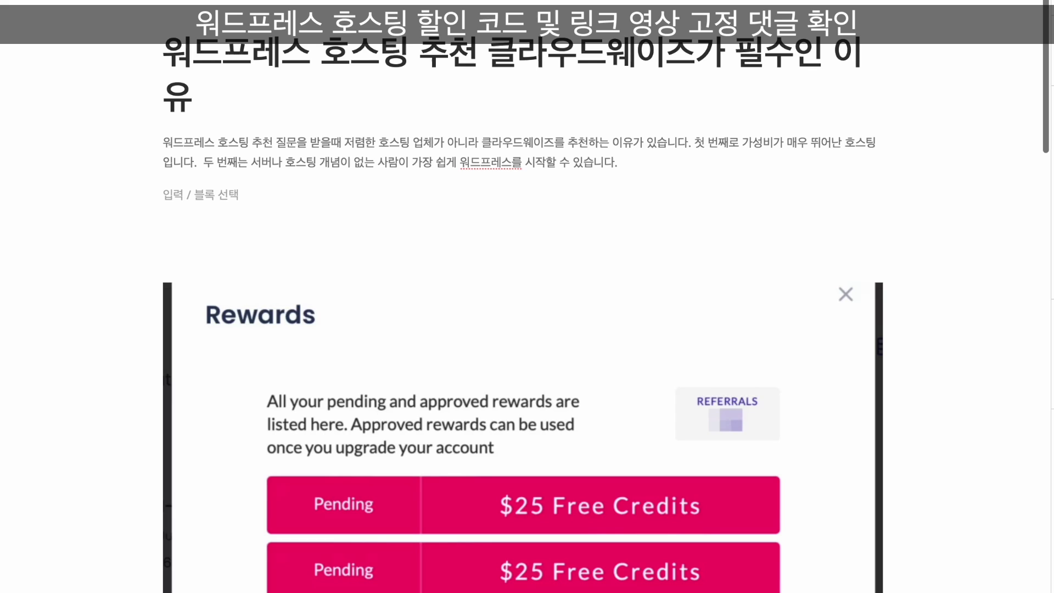
Step: Review the SEO analysis with the image in place, focusing on the images result and the image keyphrase improvement about alt attributes
scroll(348, 330, "down", 5)
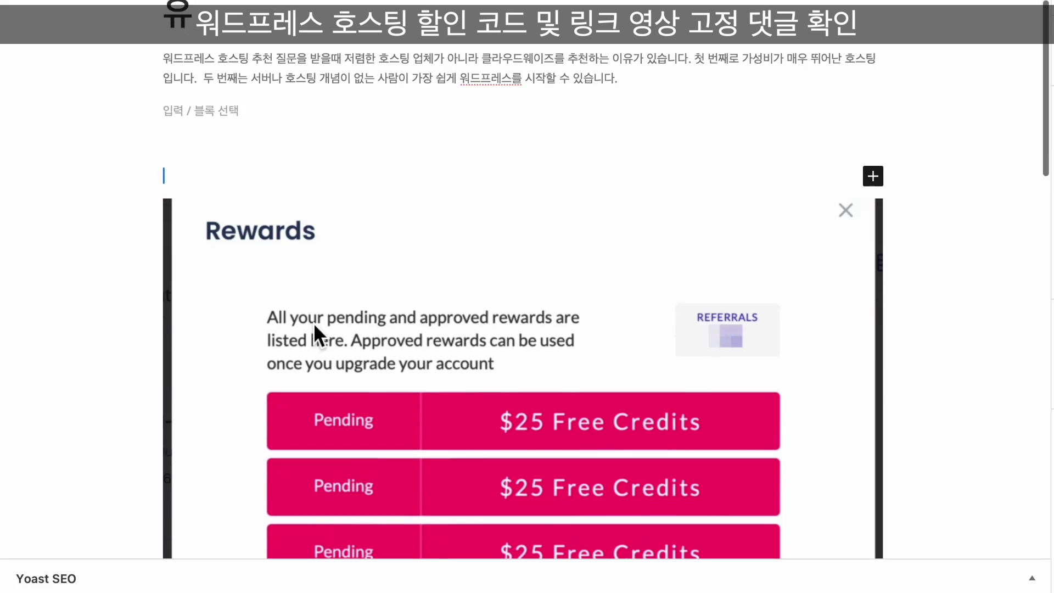
scroll(774, 421, "up", 2)
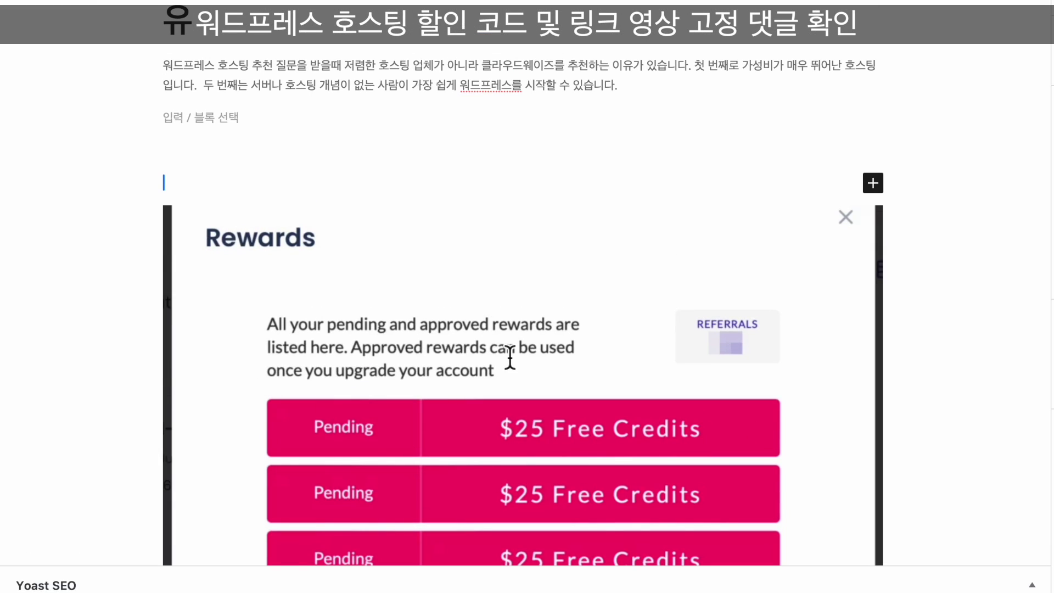
scroll(510, 358, "down", 20)
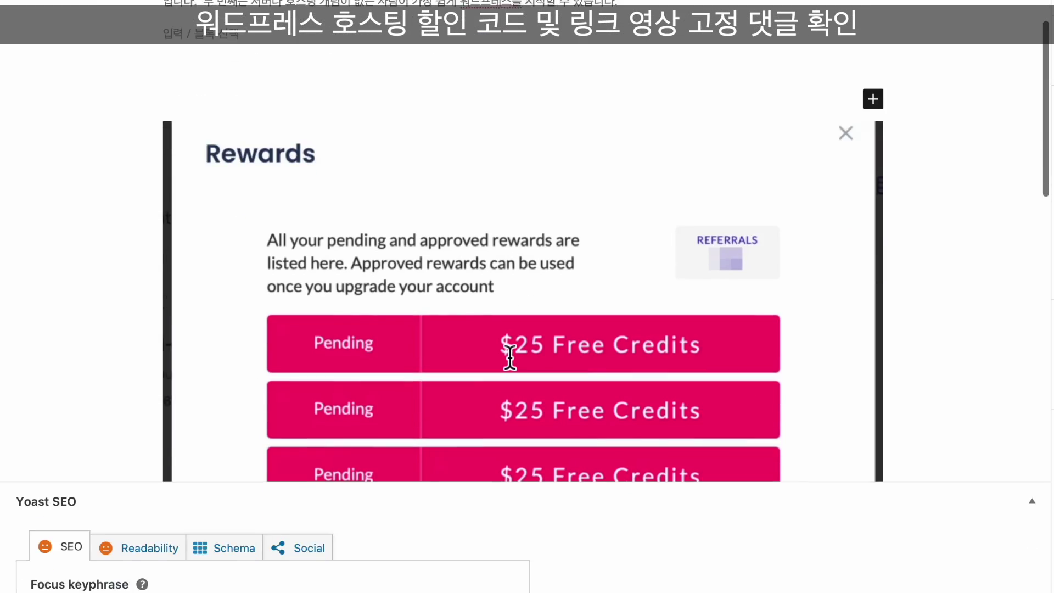
scroll(510, 357, "down", 4)
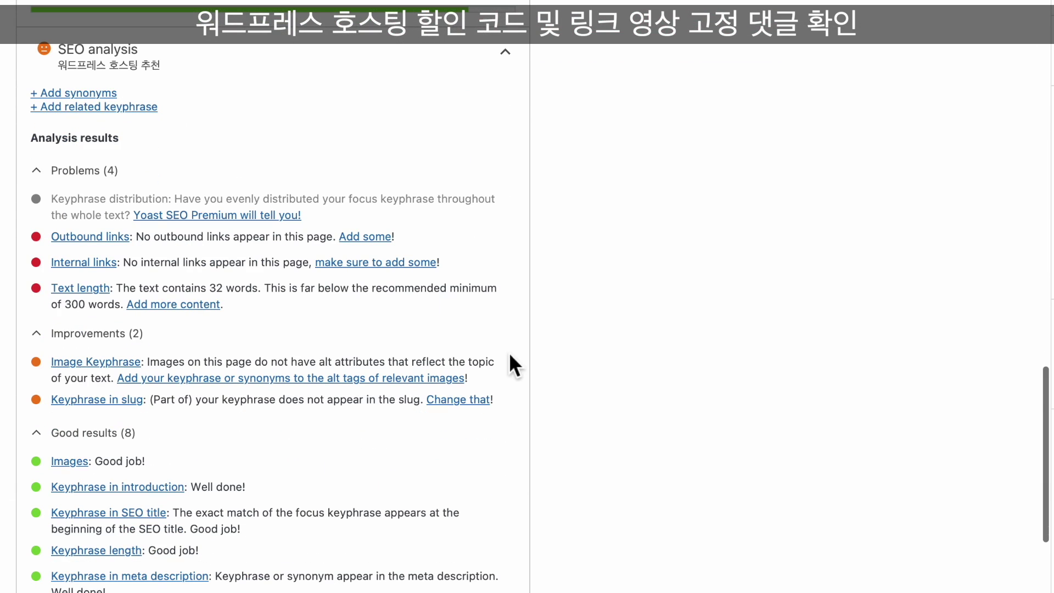
scroll(202, 302, "down", 4)
scroll(82, 314, "down", 2)
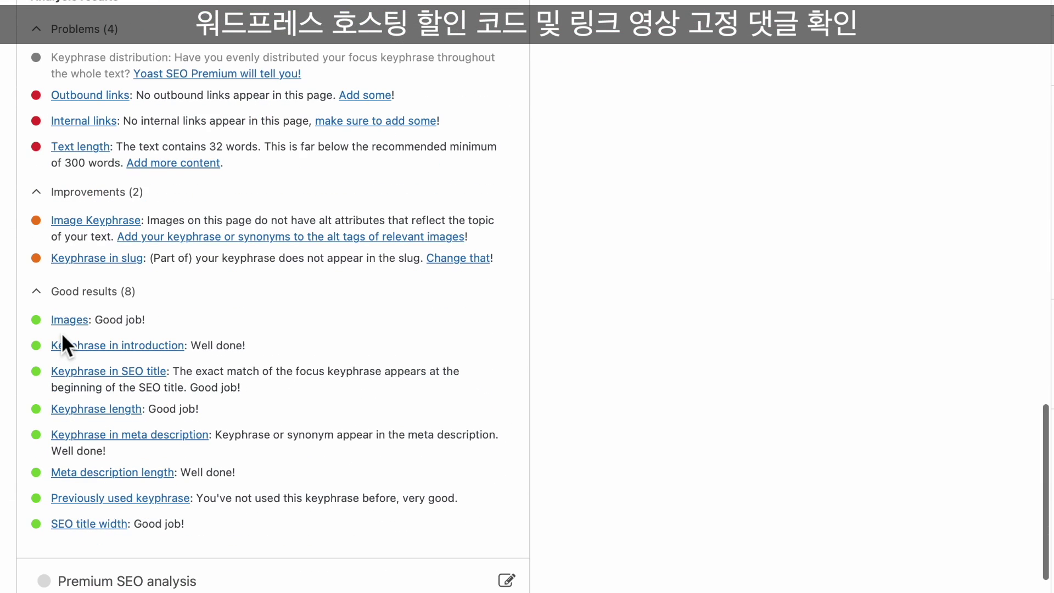
scroll(139, 318, "up", 3)
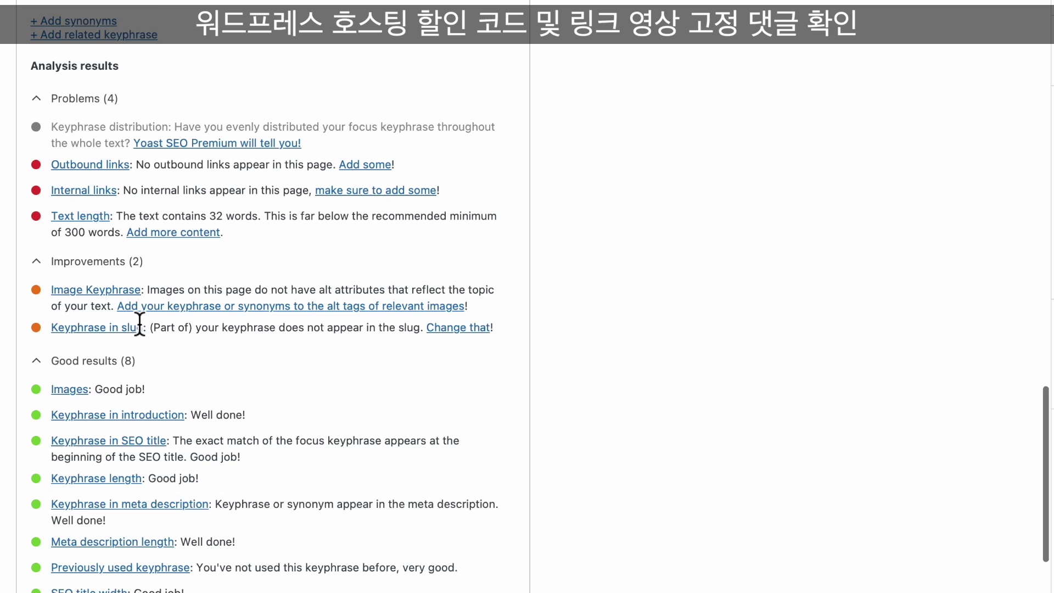
scroll(129, 405, "up", 2)
scroll(127, 405, "up", 1)
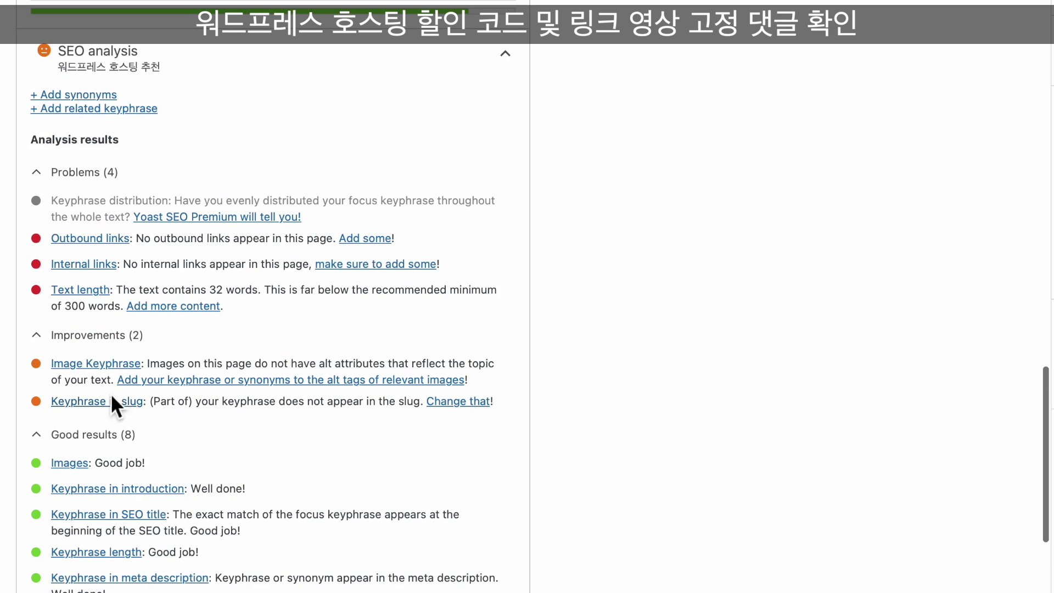
left_click_drag(150, 363, 487, 365)
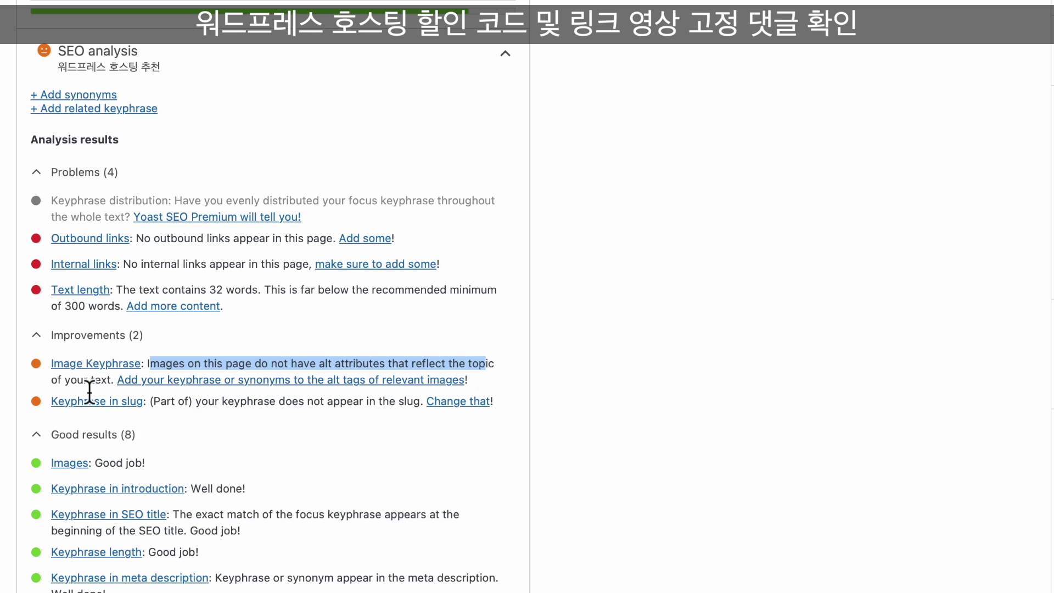
left_click(87, 391)
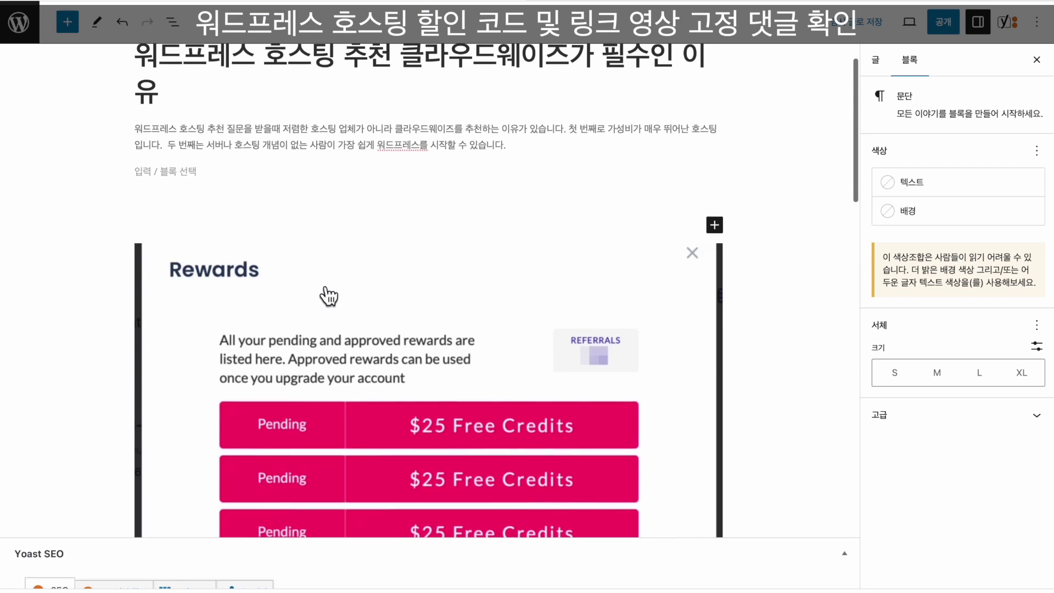
Step: Set the rewards image's alt text to "클라우드웨이즈 리워드 모습"
left_click(491, 348)
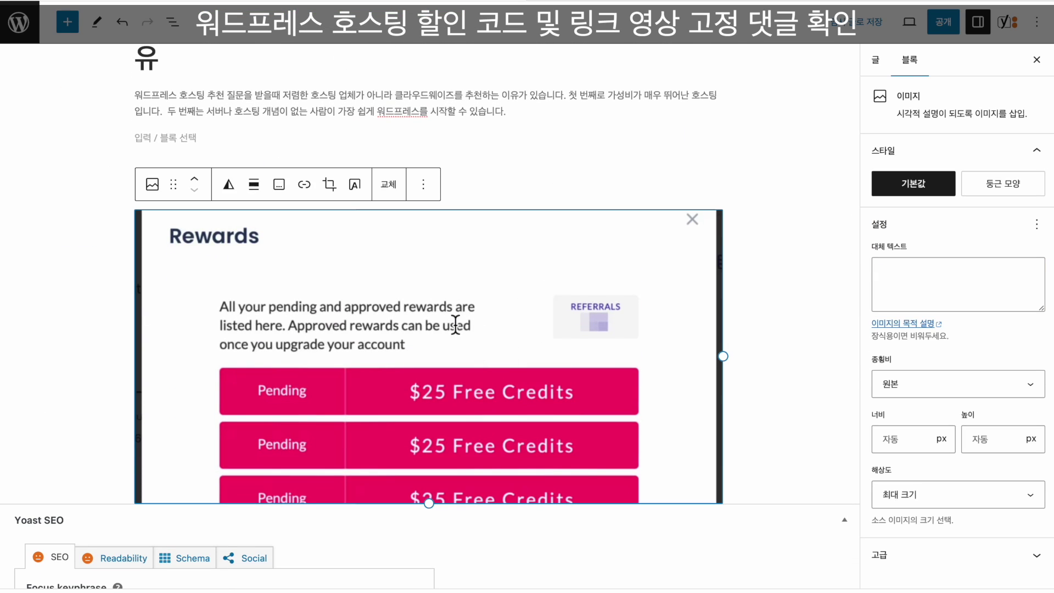
left_click(967, 293)
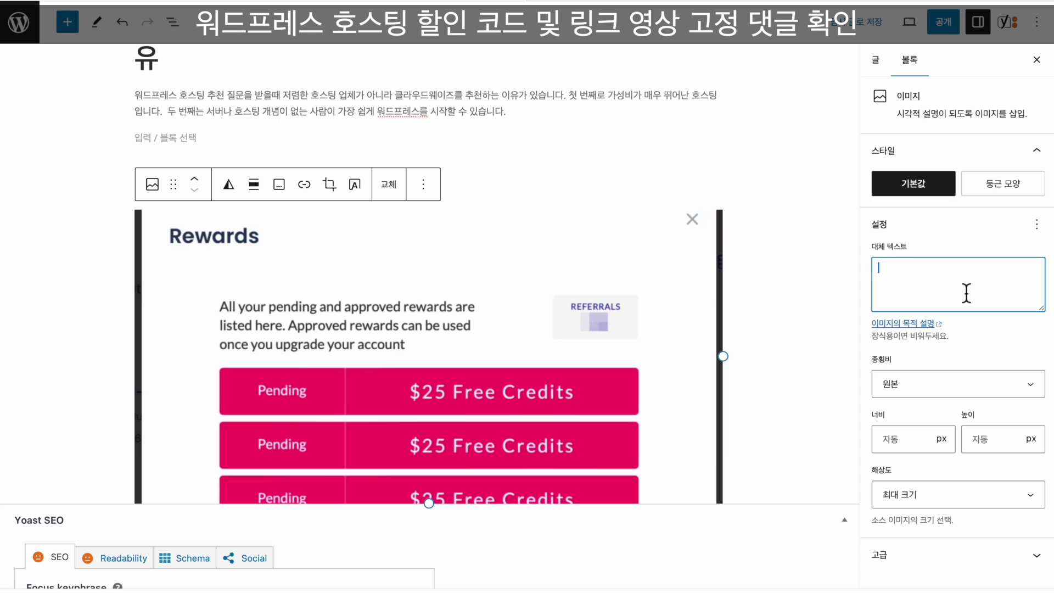
type("키라우드웨이즈 리워드 모습")
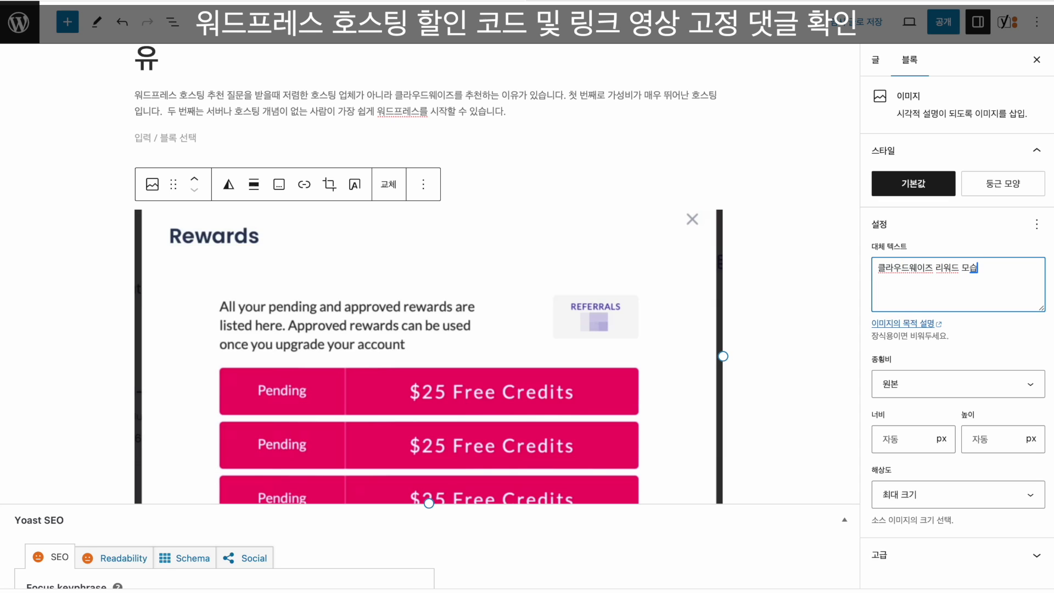
left_click(777, 306)
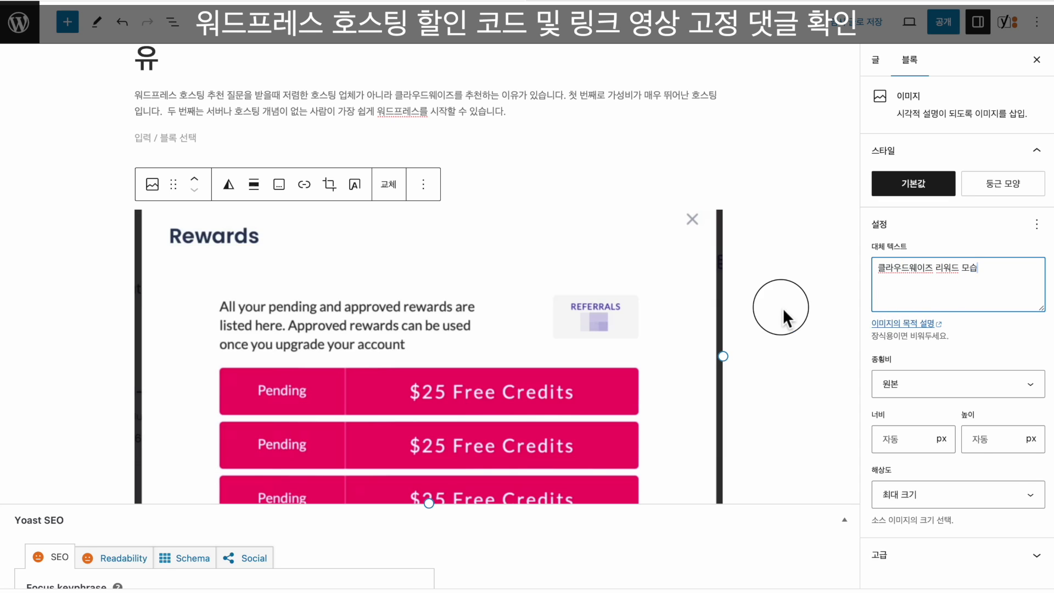
Step: Examine the image keyphrase improvement in the SEO analysis and check the wording of the focus keyphrase
scroll(517, 400, "down", 15)
scroll(384, 384, "up", 1)
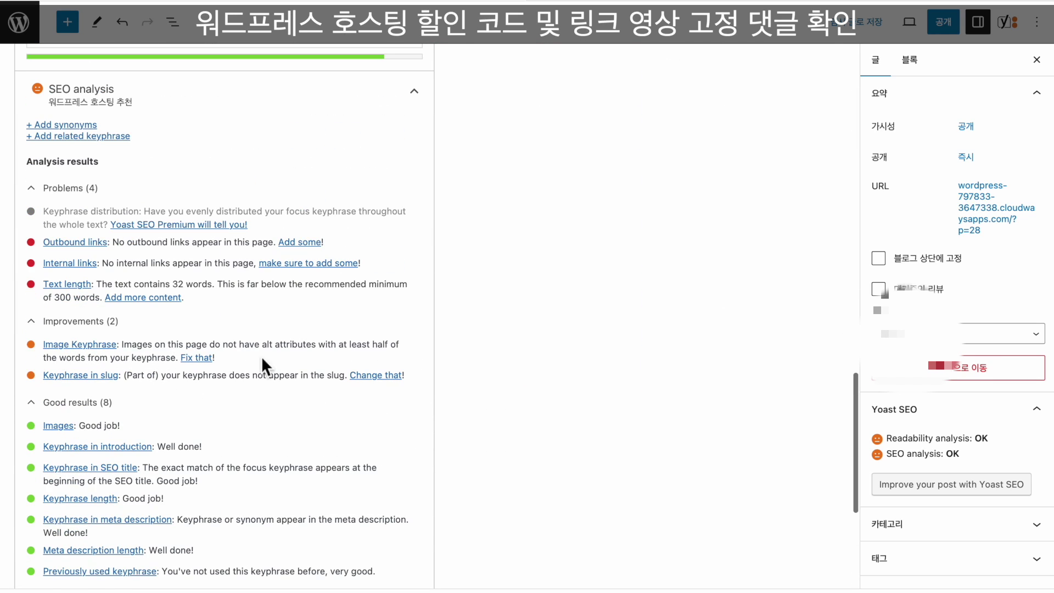
left_click(123, 362)
left_click_drag(123, 363, 177, 360)
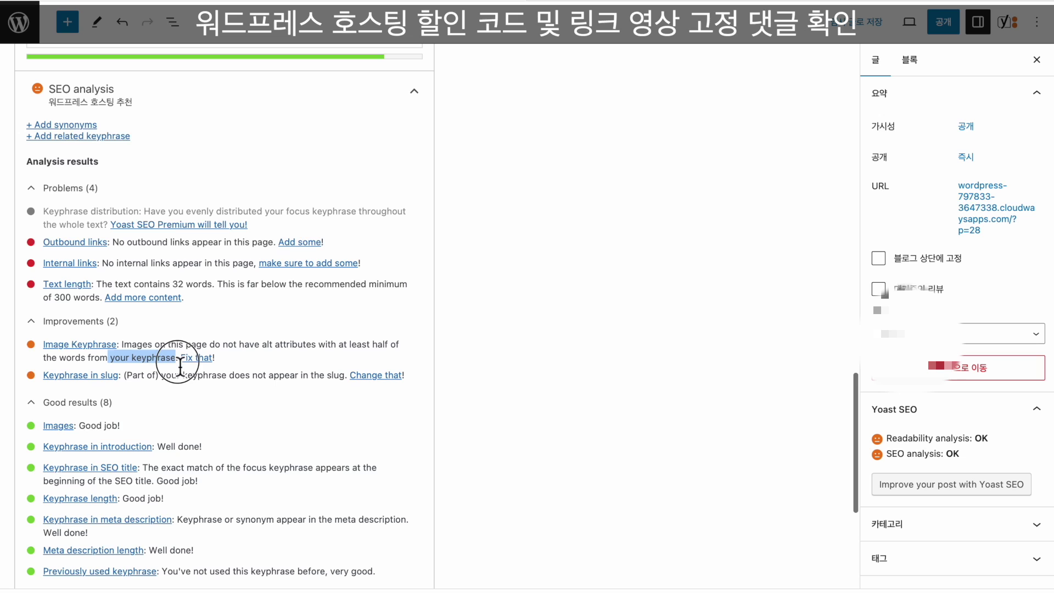
scroll(328, 329, "up", 15)
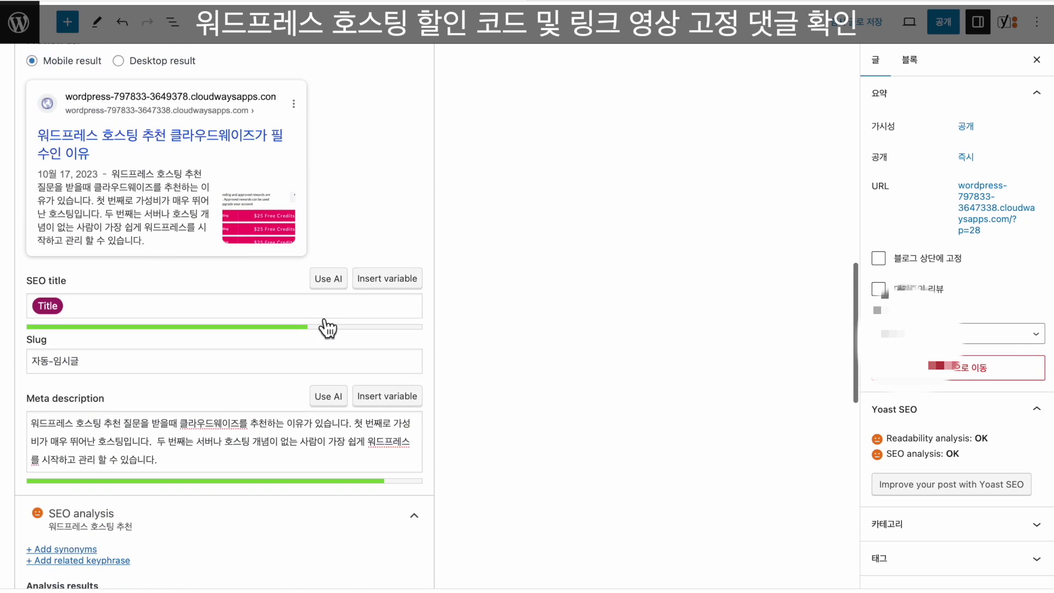
left_click_drag(132, 354, 22, 356)
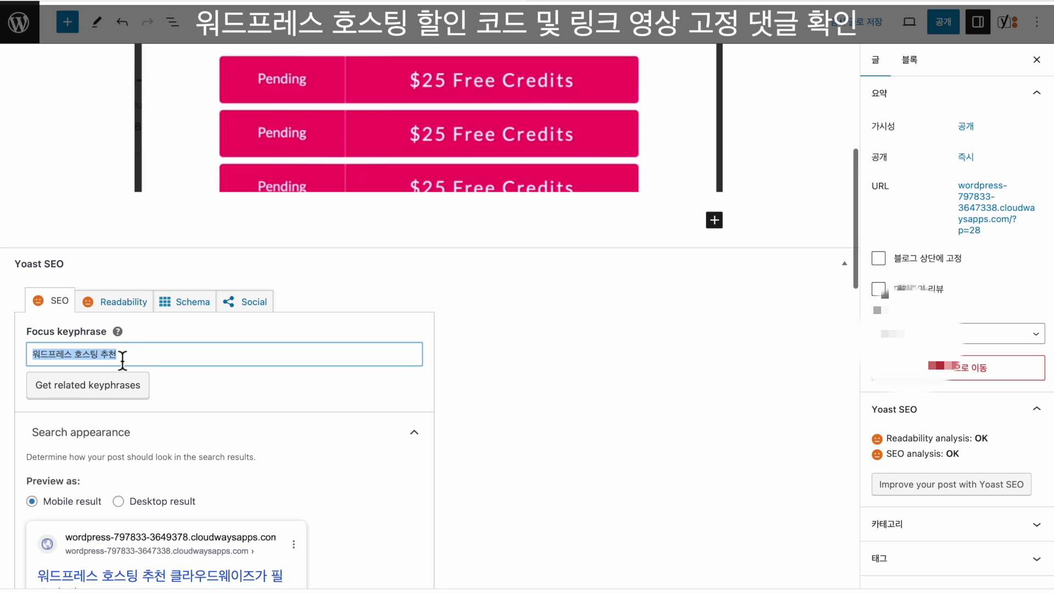
left_click(140, 354)
Step: Reselect the rewards image and inspect its alt text for words from the focus keyphrase
scroll(557, 394, "up", 3)
scroll(556, 393, "up", 4)
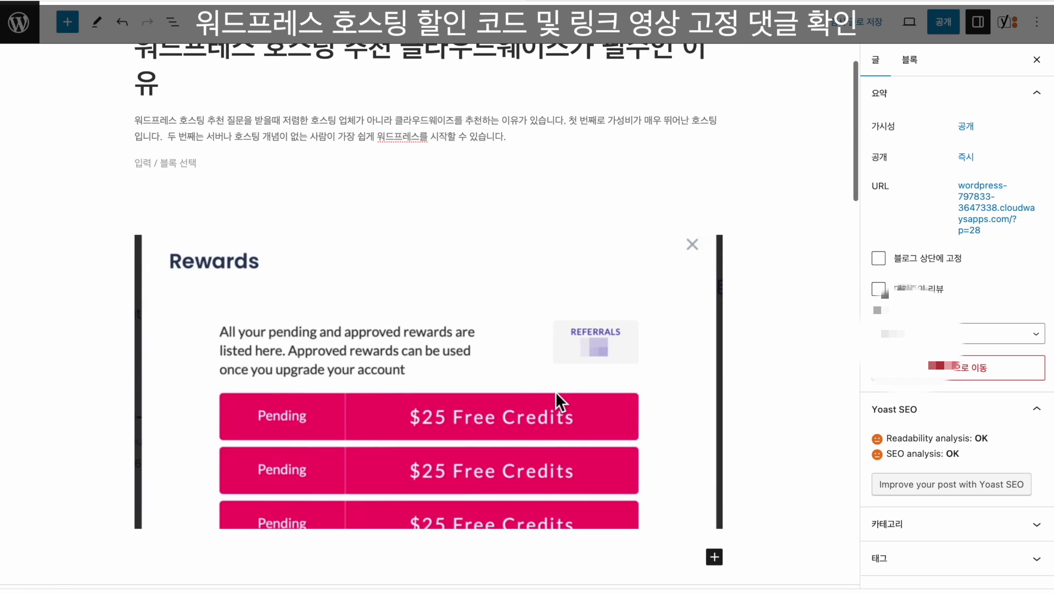
left_click(555, 394)
left_click(911, 295)
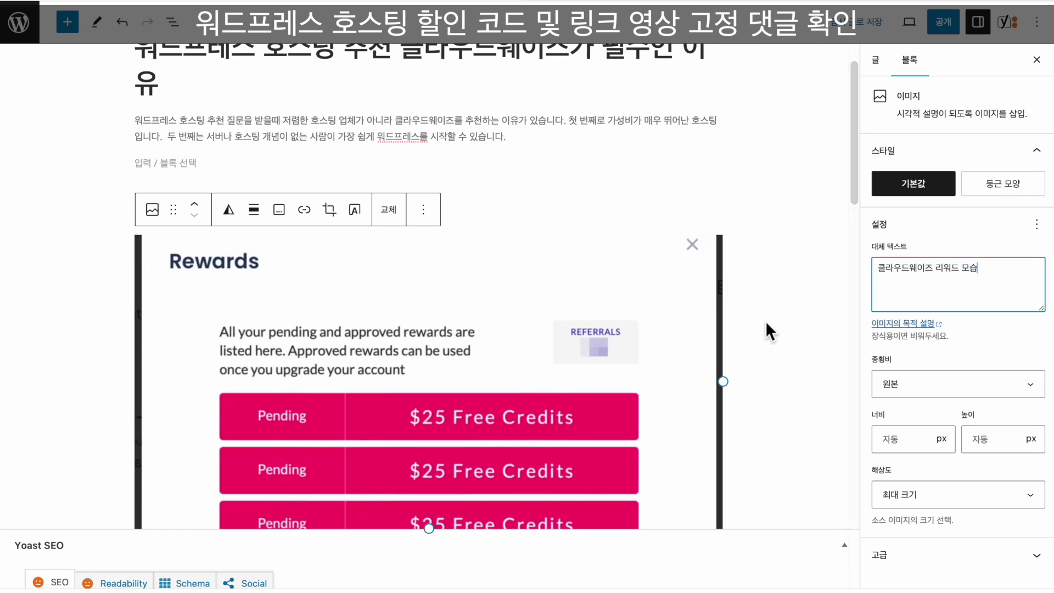
left_click(648, 317)
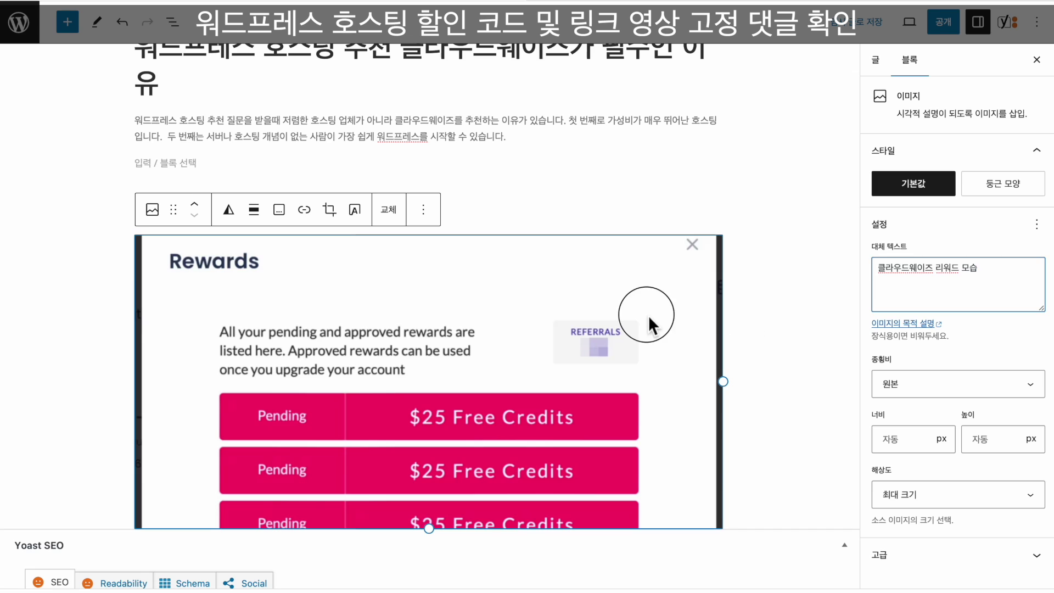
scroll(648, 315, "down", 1)
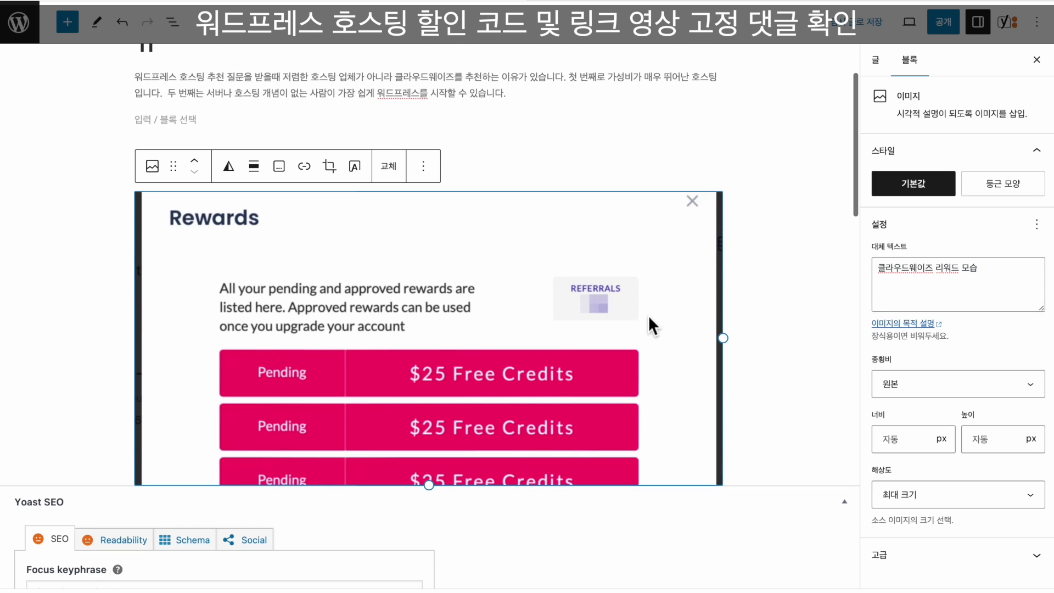
left_click(897, 299)
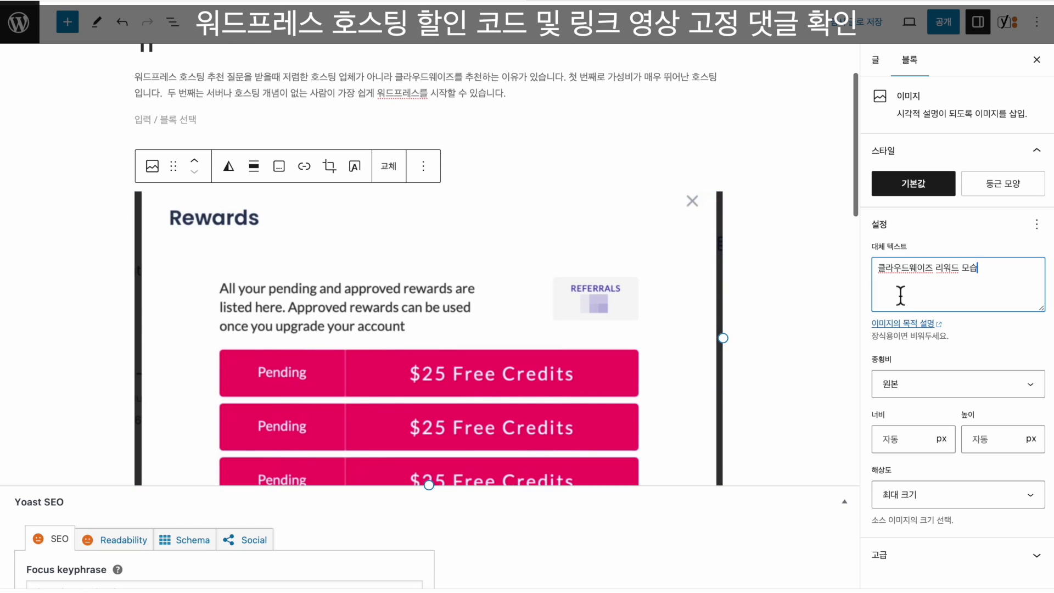
left_click(879, 269)
left_click(650, 339)
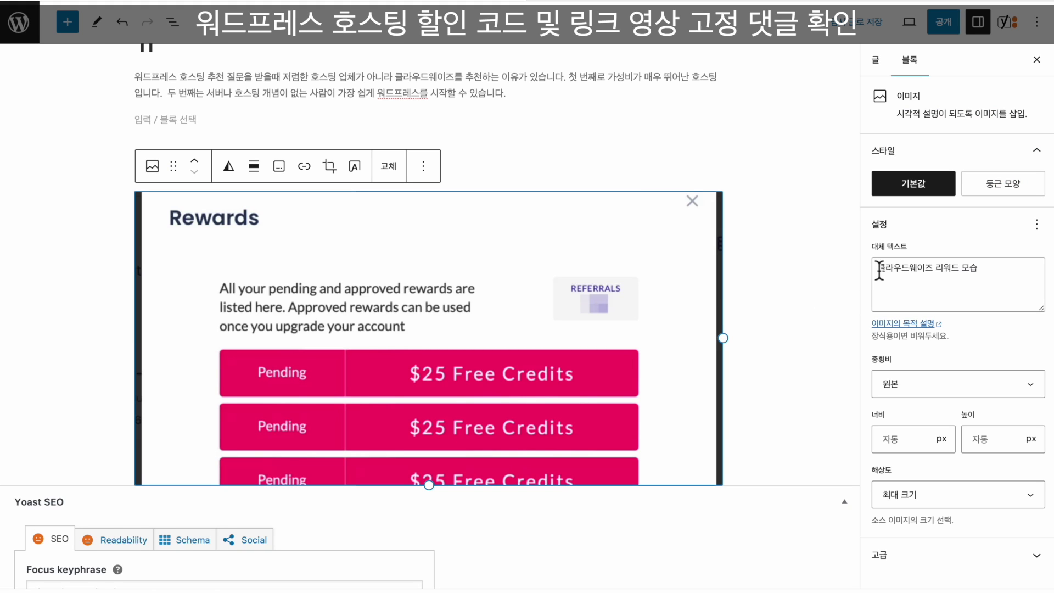
Step: Compare the focus keyphrase and its use in the post with the rewards image's alt text
scroll(597, 443, "up", 1)
scroll(598, 442, "down", 3)
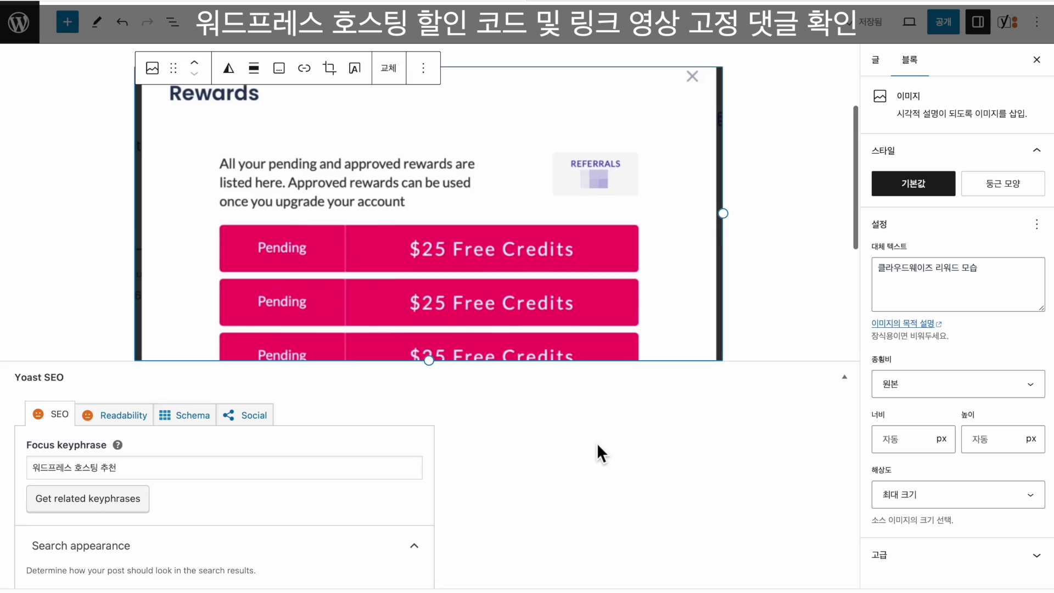
scroll(598, 442, "up", 5)
left_click_drag(142, 115, 390, 104)
left_click(450, 155)
scroll(508, 358, "down", 3)
left_click(510, 358)
scroll(511, 358, "up", 2)
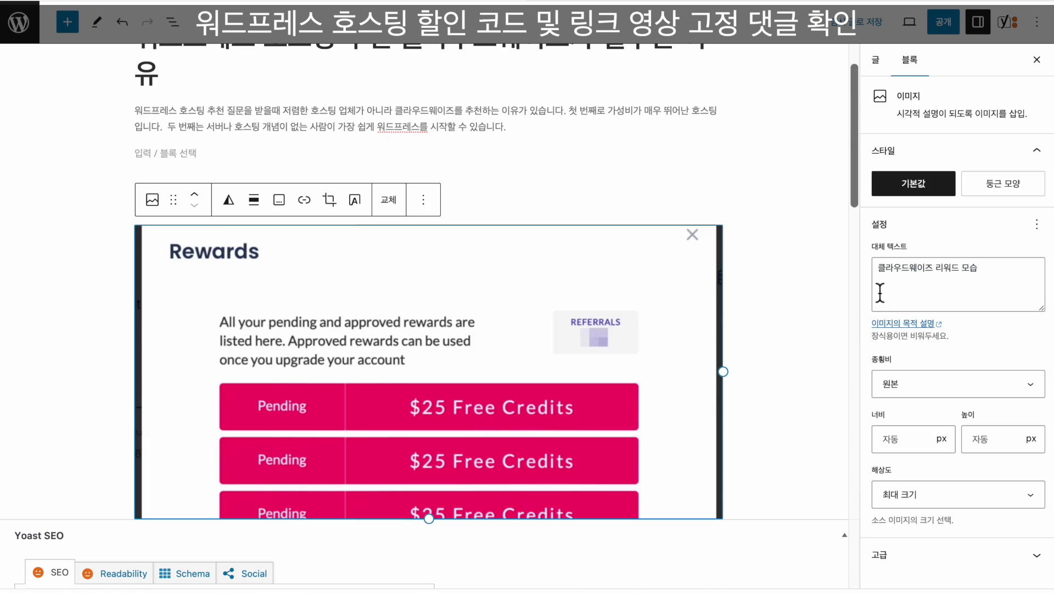
left_click(883, 277)
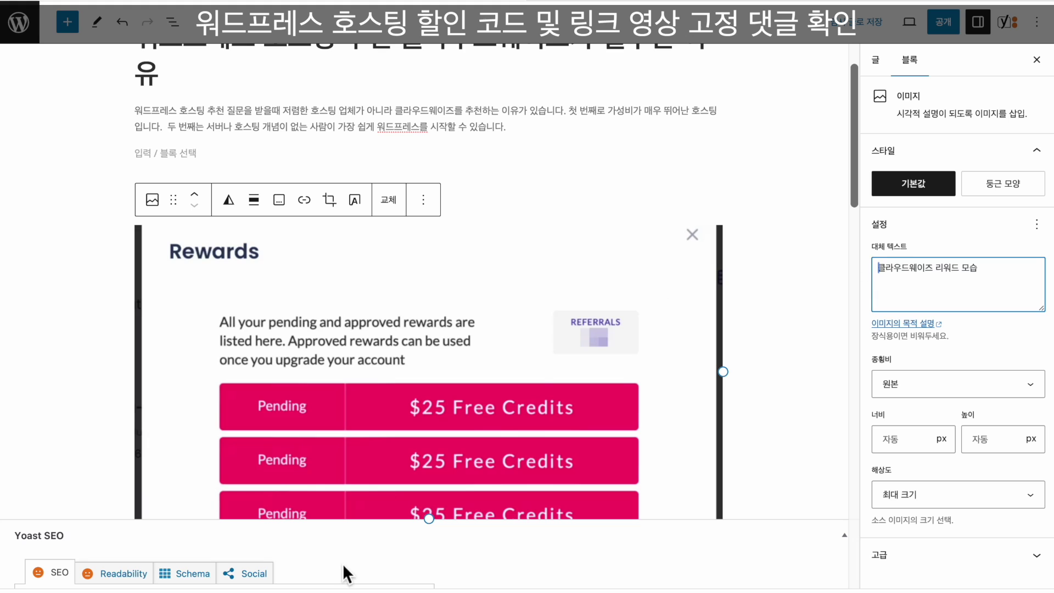
Step: Replace the rewards image's alt text with "워드프레스 호스팅 추천 서비스 중에 클라우드웨이즈의 리워스 시스템이다"
scroll(343, 563, "down", 10)
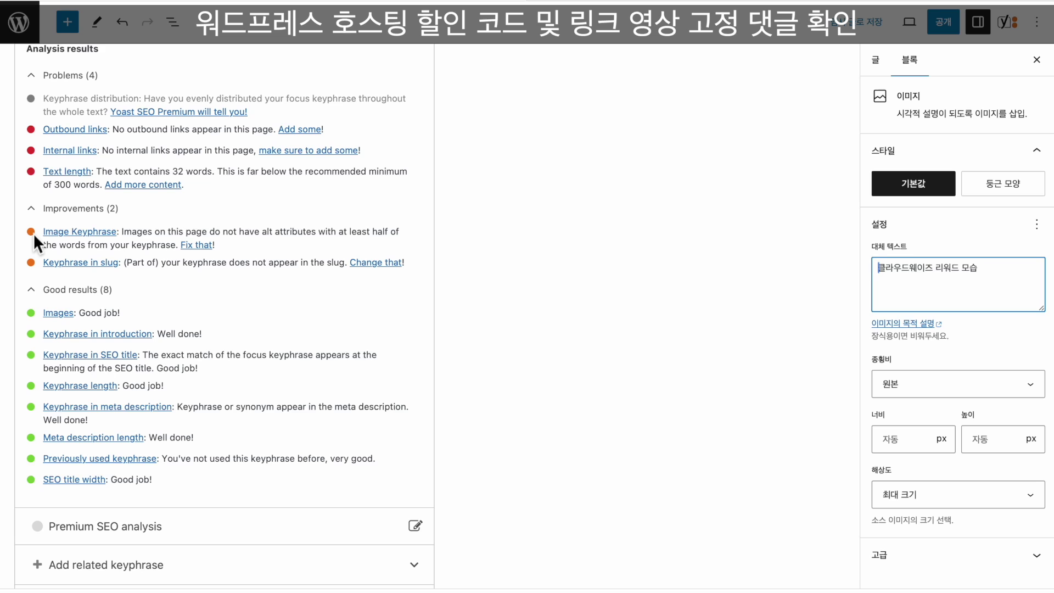
left_click(379, 262)
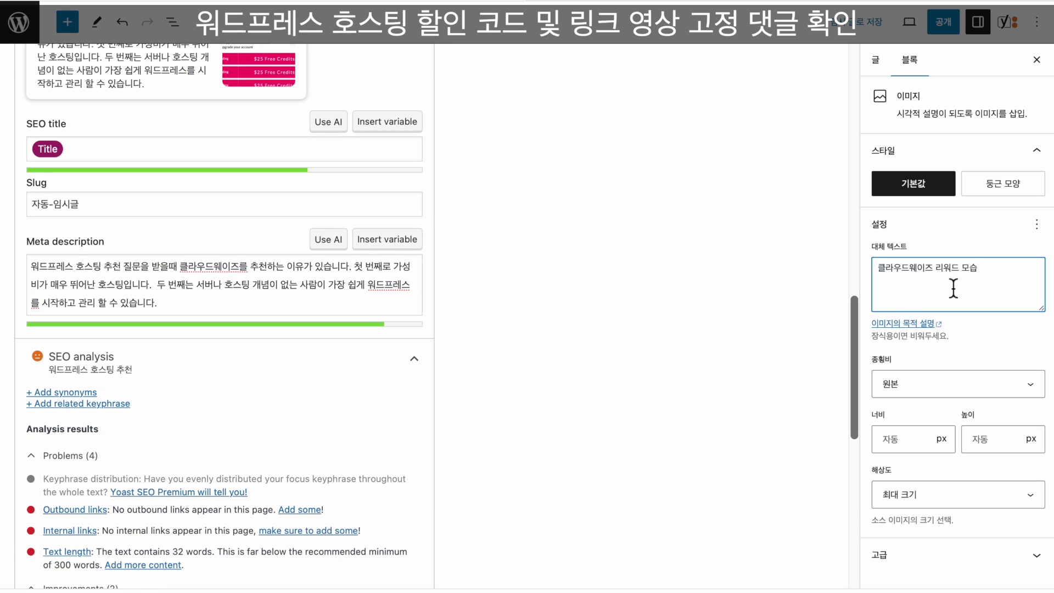
key("super+a")
type("원")
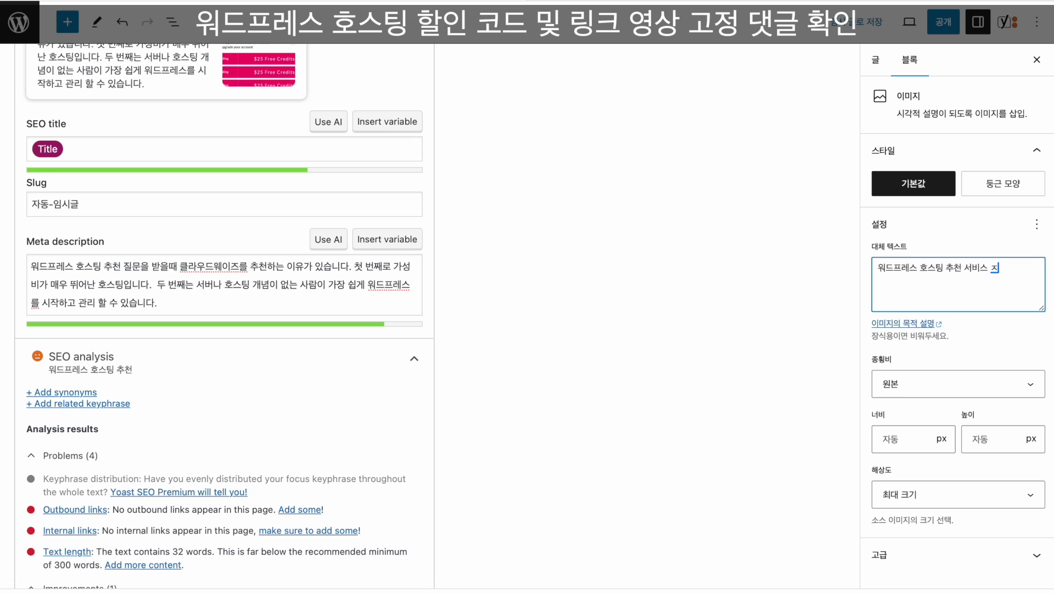
type("클라우드웨이즈의 리워스 시스템이다")
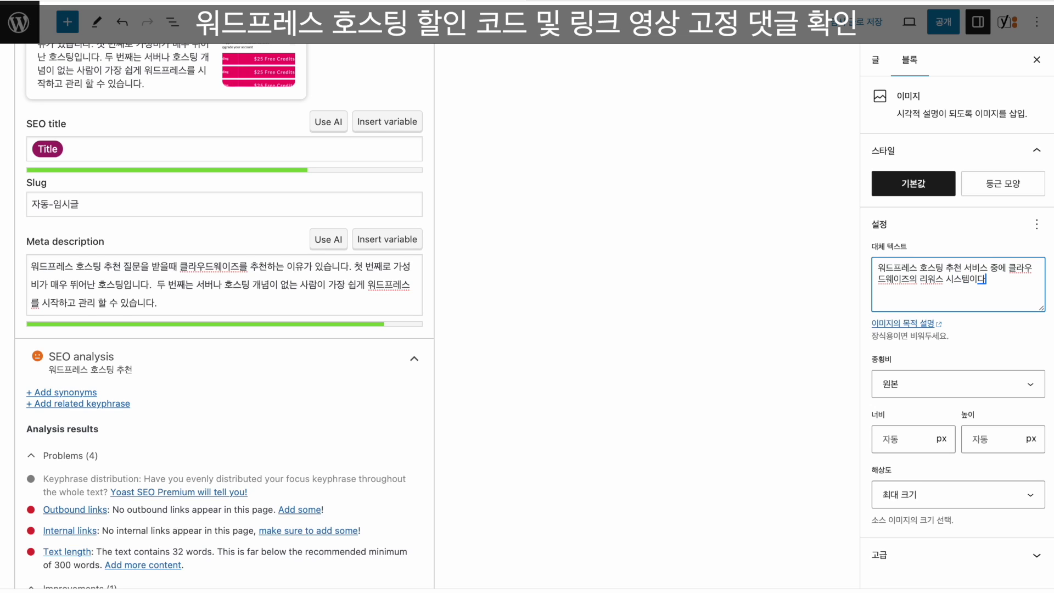
Step: Check the focus keyphrase wording in the rewards image's alt text and correct the misspelled "리워스" to "리워드"
scroll(477, 289, "up", 10)
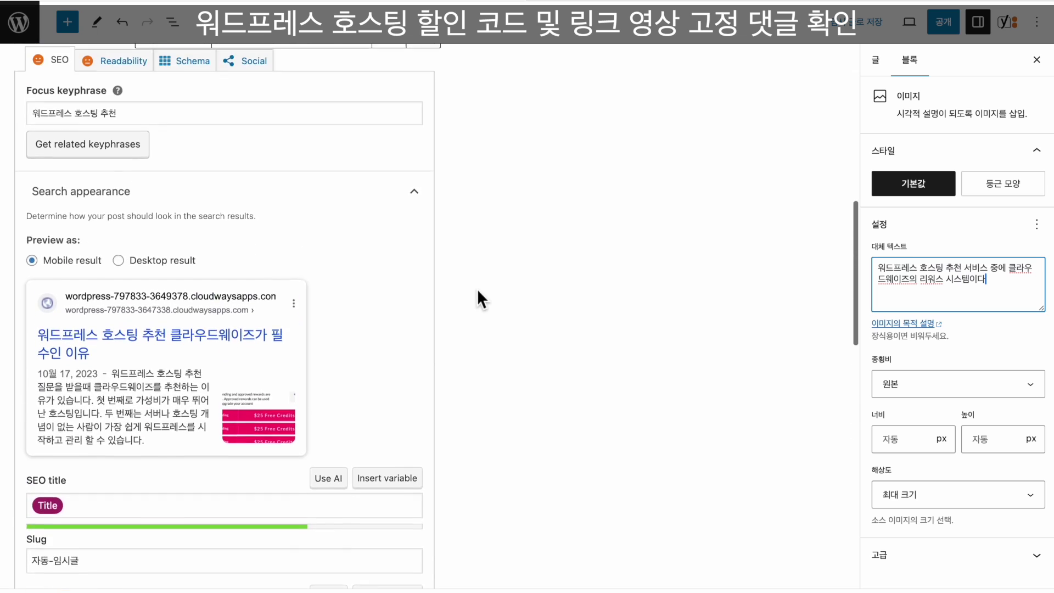
left_click_drag(967, 269, 894, 270)
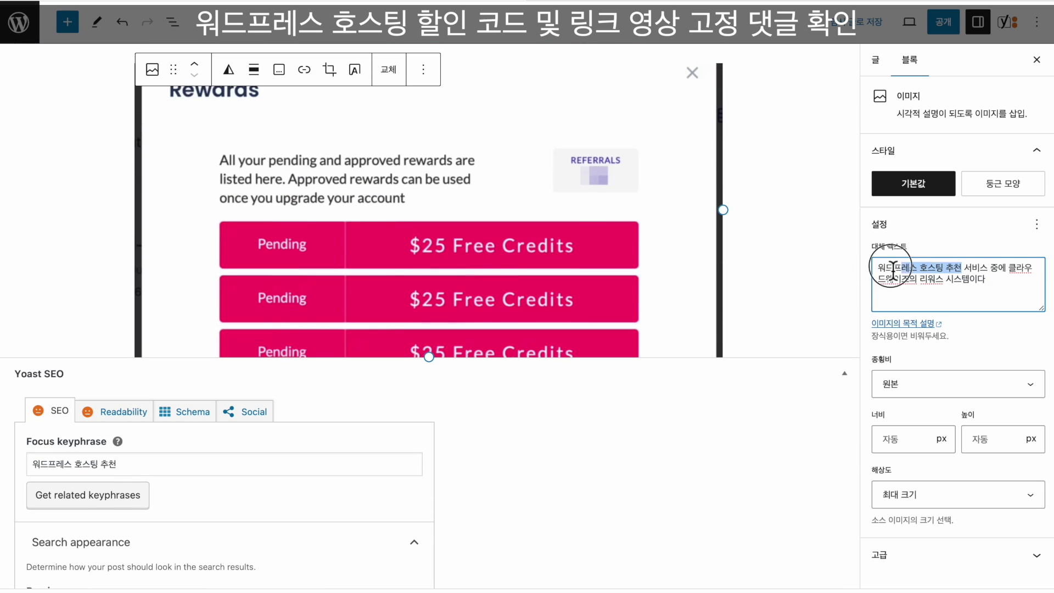
left_click(989, 269)
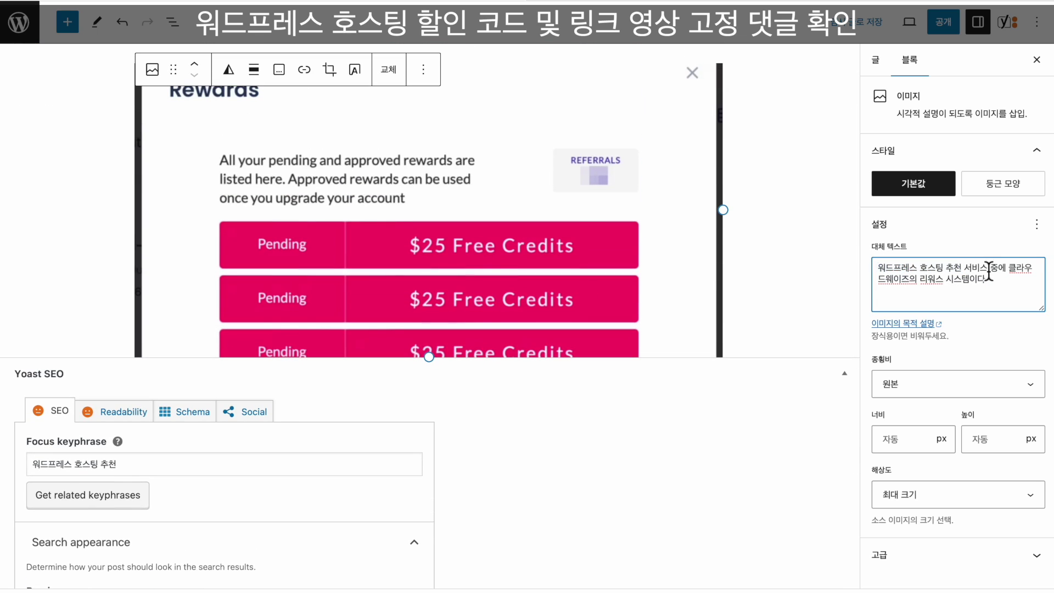
scroll(601, 264, "up", 2)
left_click(940, 280)
key("BackSpace")
type("드")
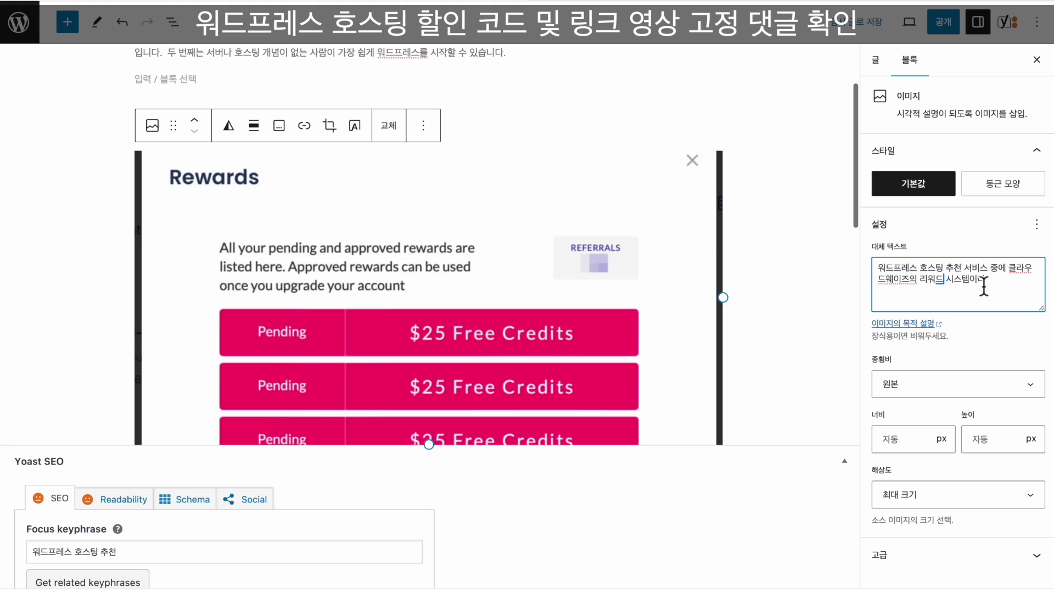
Step: Check the image keyphrase result in the Yoast SEO analysis
left_click(744, 469)
scroll(746, 469, "down", 15)
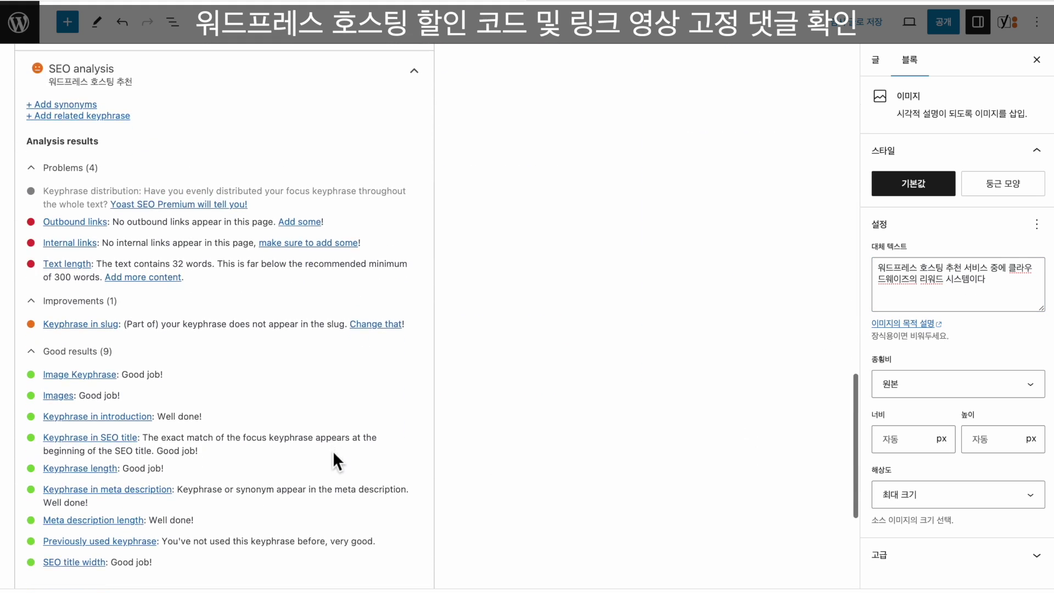
scroll(333, 450, "down", 2)
left_click(130, 277)
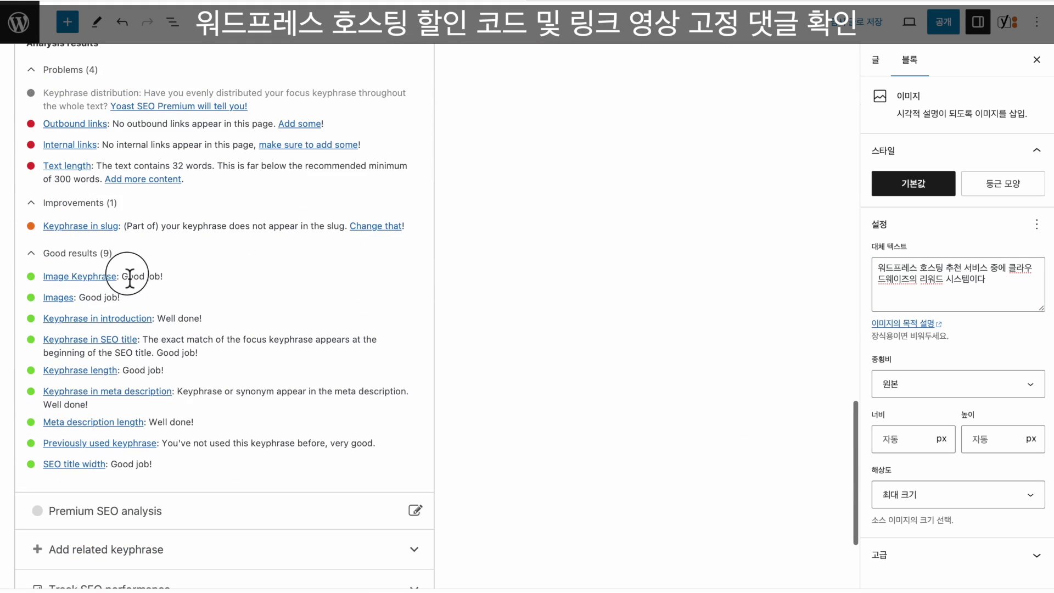
Step: Above the rewards image, add the line "무료로 호스팅 유지하는 방법" and two paragraphs about Cloudways' reward program and low upkeep cost, and review them
scroll(213, 277, "up", 4)
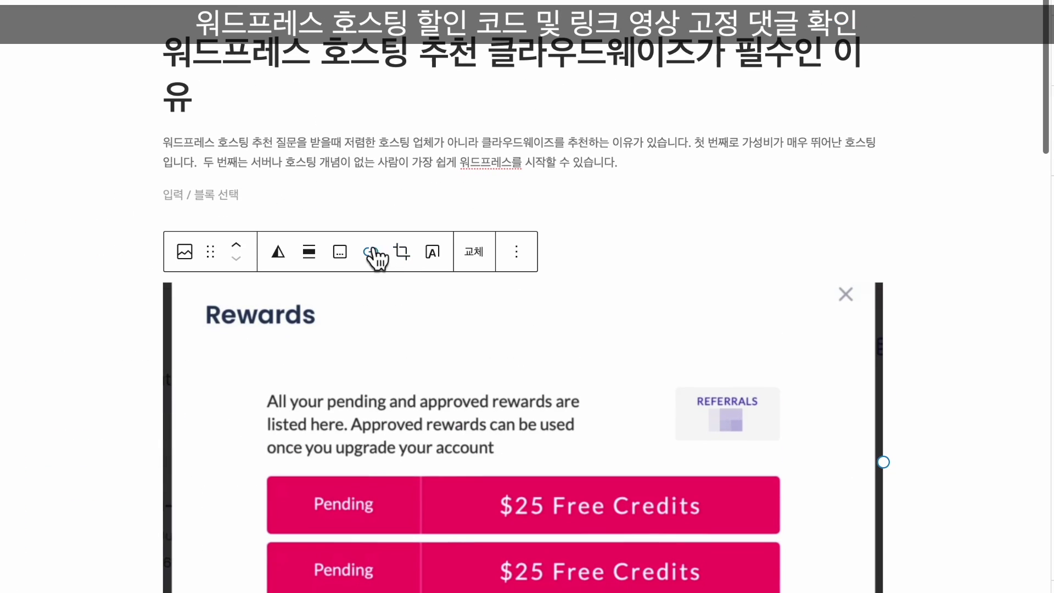
left_click(594, 162)
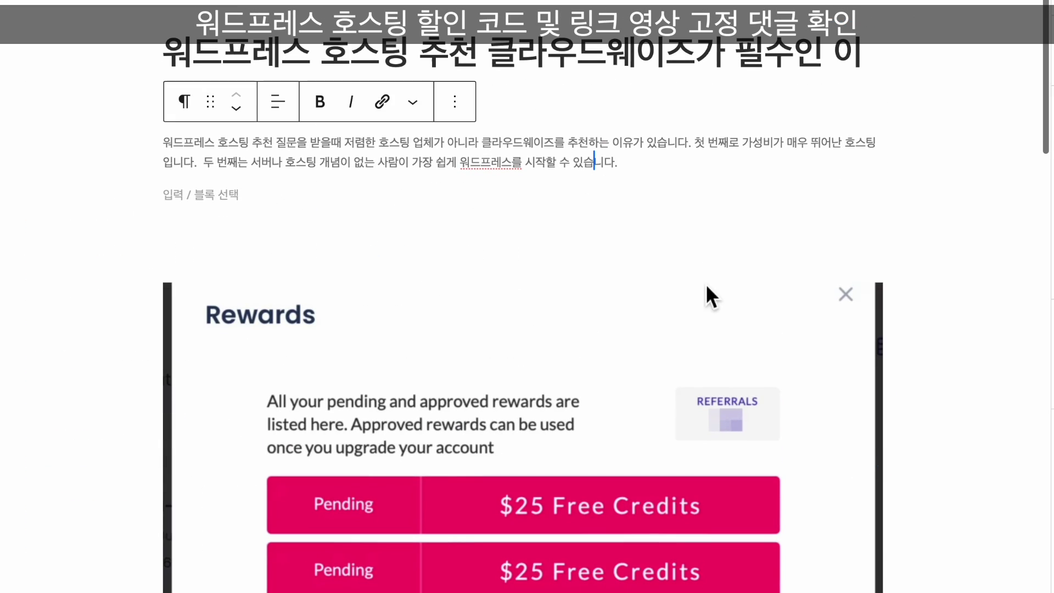
left_click(448, 266)
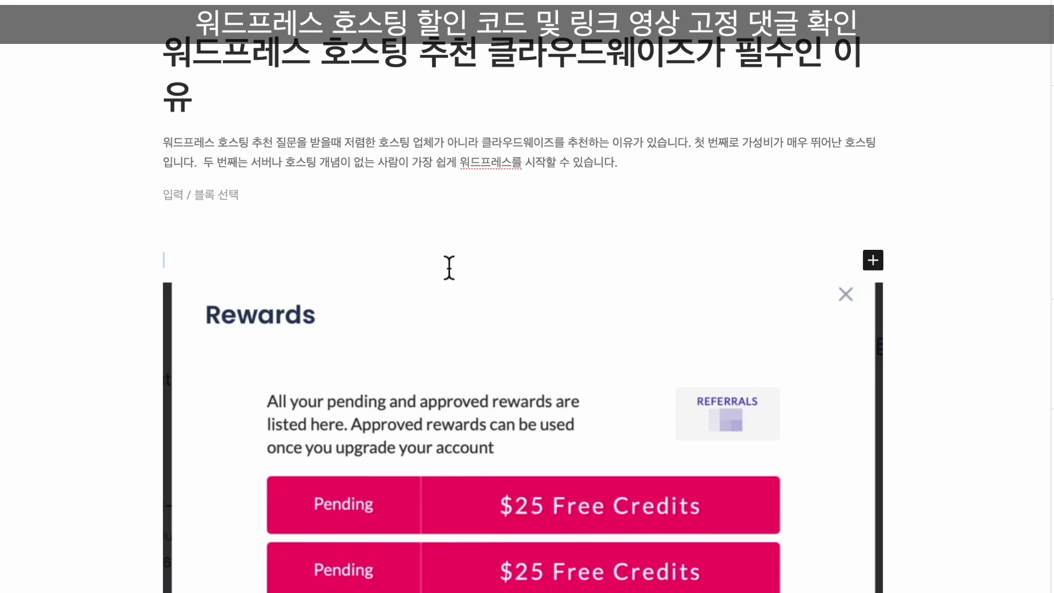
type("무료로 호스팅 유지하는 방법")
key("Return")
type("클라우드웨이즈는 리워드 제도가 있습니다. 나중에는 현금으로 지급받을 수 있는 시스템도 있지만 일정 자격을 갖추어야 합니다. 하지만 처음 가입한 사람도 클라우드웨이즈 호스팅 사용비로 사용할 수 있는 리워드 프로그램을 통해 바로 서버 비용을 충당할 수 있습니다.")
key("Return")
type("가장 친절하고 빠른 서버를 이용하면서도 가장 저렴한 유지비를 경험할 수 있는 워드프레스 호스팅 서비스가 클라우드웨이즈인 이유입니다.")
left_click(173, 292)
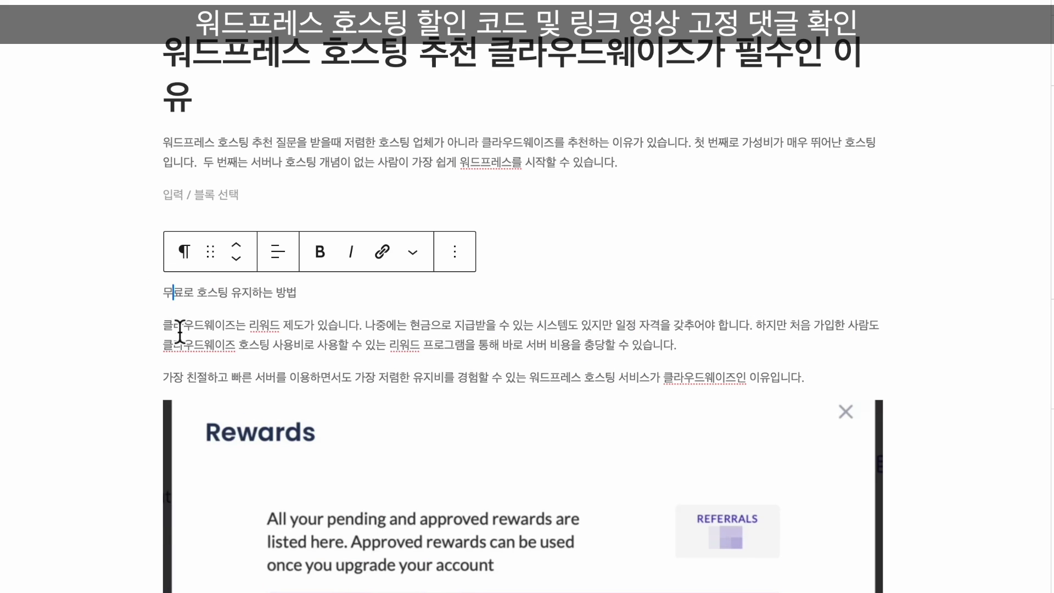
left_click(181, 332)
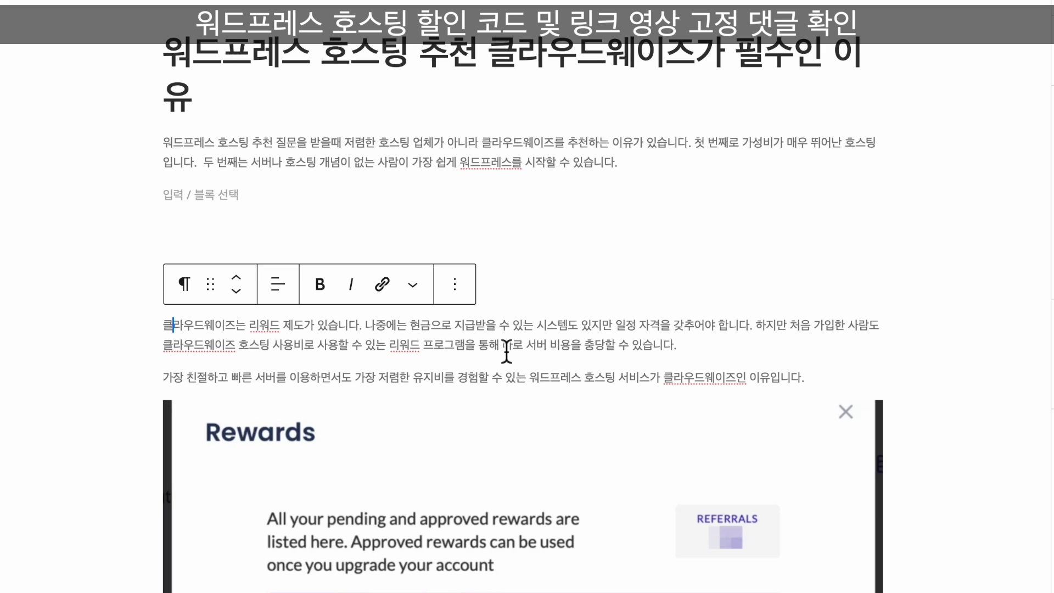
left_click(659, 354)
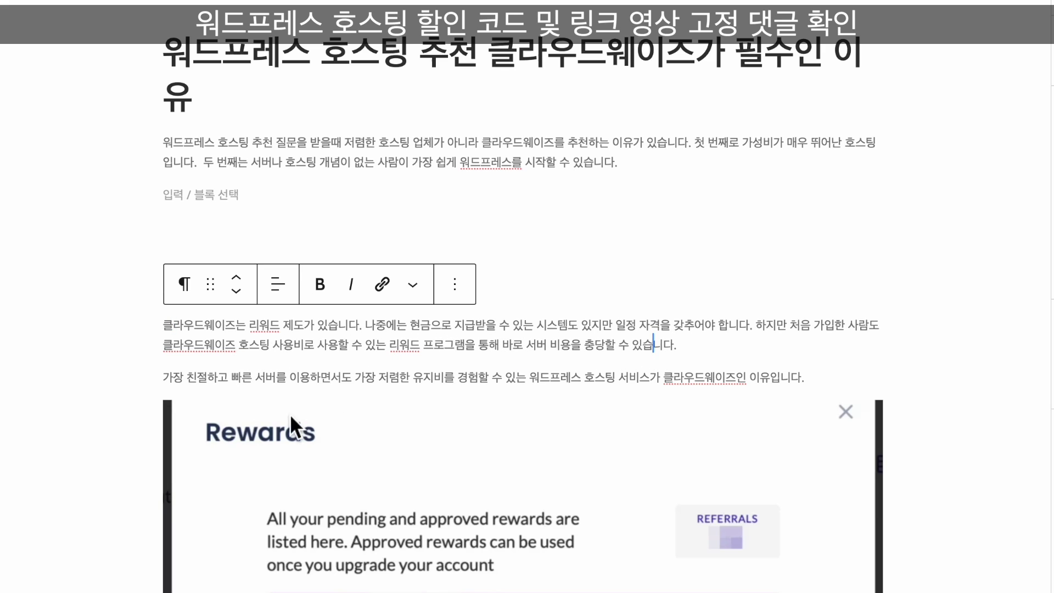